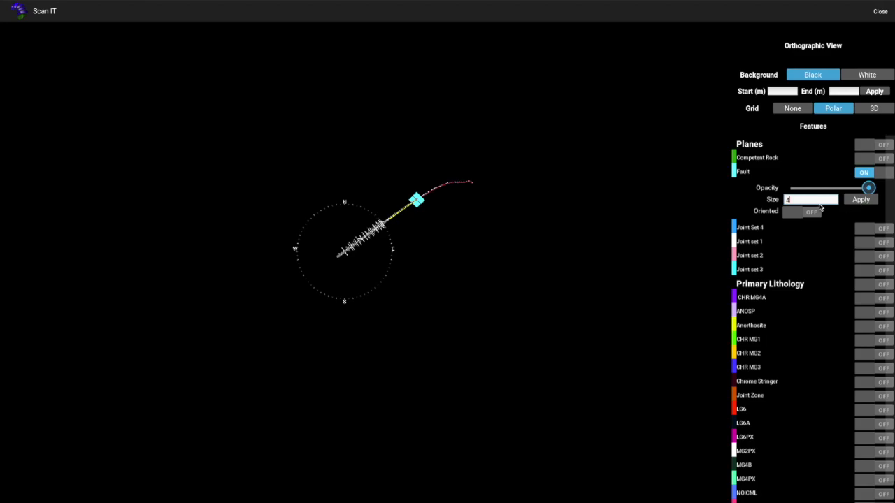
# Turn on the Joint set 2 planes in the orthographic view and apply a plane size of 3
pyautogui.click(865, 258)
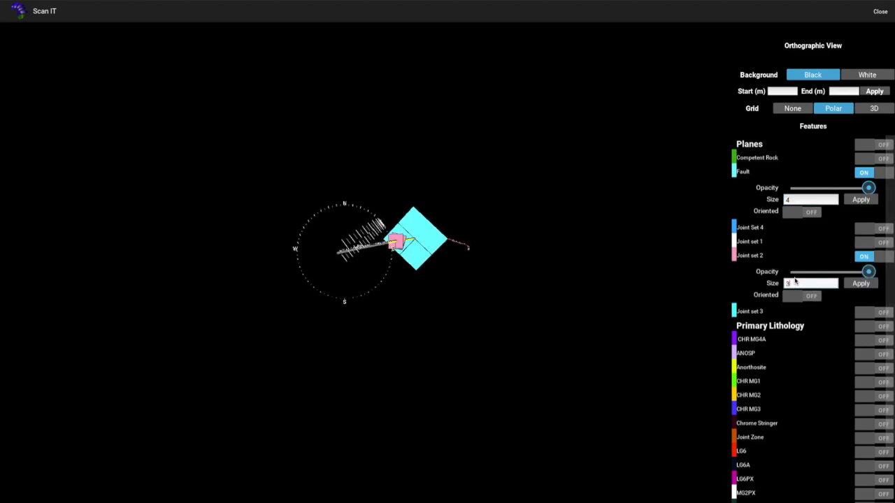
pyautogui.click(861, 284)
pyautogui.scroll(3, 409, 255)
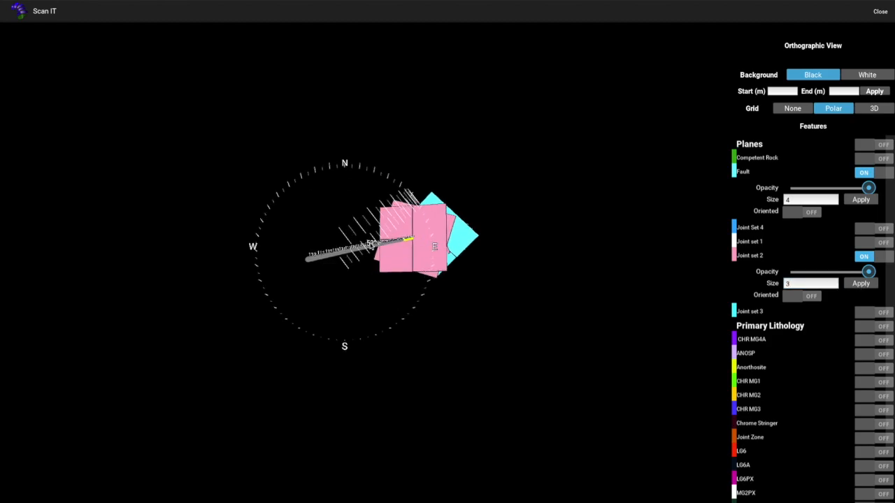
pyautogui.scroll(8, 408, 255)
# Switch the orthographic grid to 3D and adjust the Fault planes' opacity
pyautogui.moveTo(306, 254); pyautogui.dragTo(455, 231)
pyautogui.click(873, 109)
pyautogui.moveTo(681, 237); pyautogui.dragTo(628, 218)
pyautogui.scroll(4, 372, 254)
pyautogui.moveTo(846, 188); pyautogui.dragTo(853, 188)
pyautogui.moveTo(437, 226); pyautogui.dragTo(279, 201)
pyautogui.scroll(-5, 279, 201)
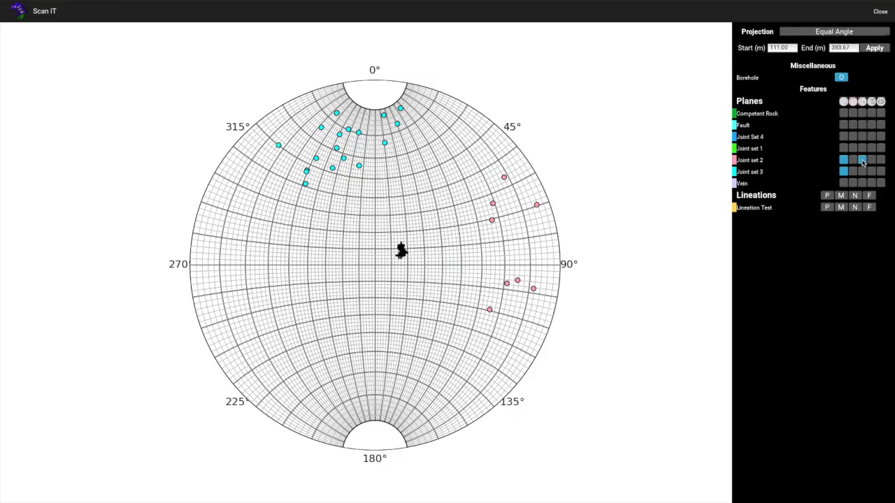
# Enable contour display options for Joint set 2 and Joint set 3 on the stereonet
pyautogui.click(862, 160)
pyautogui.click(862, 172)
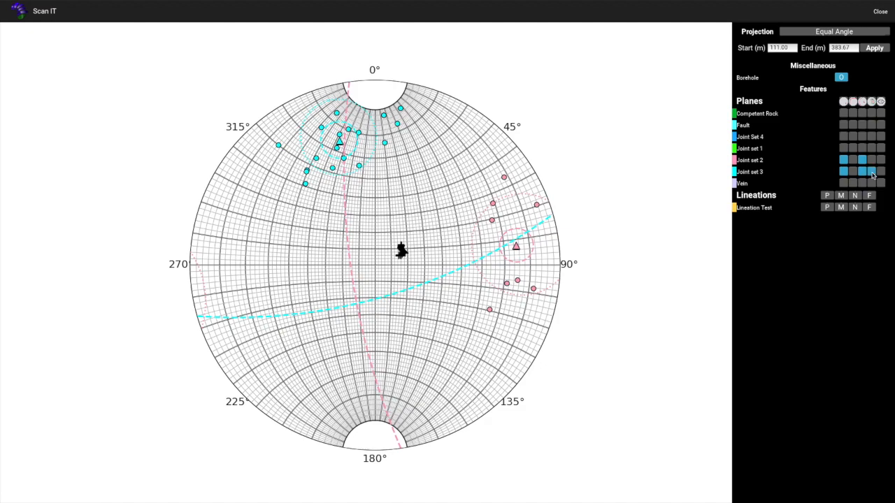
pyautogui.click(871, 172)
pyautogui.click(872, 161)
# Inspect Joint set 2 poles and delete the uppermost pink pole near 45°
pyautogui.click(490, 309)
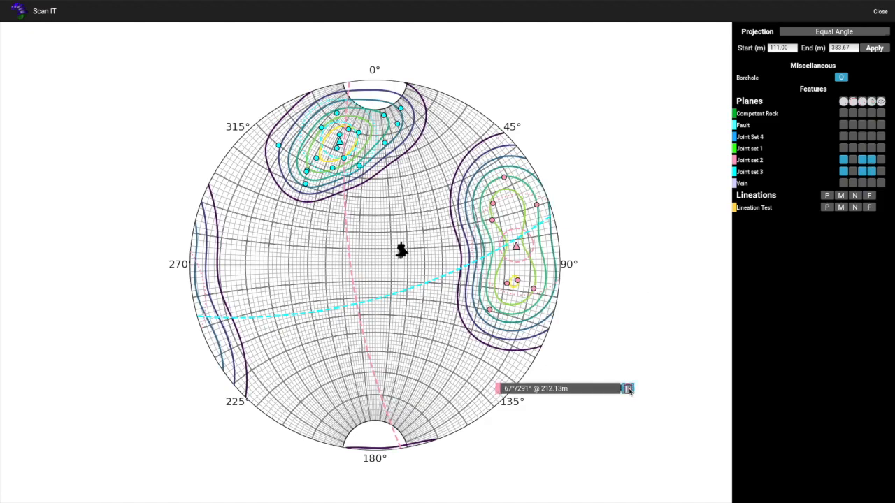
pyautogui.click(506, 180)
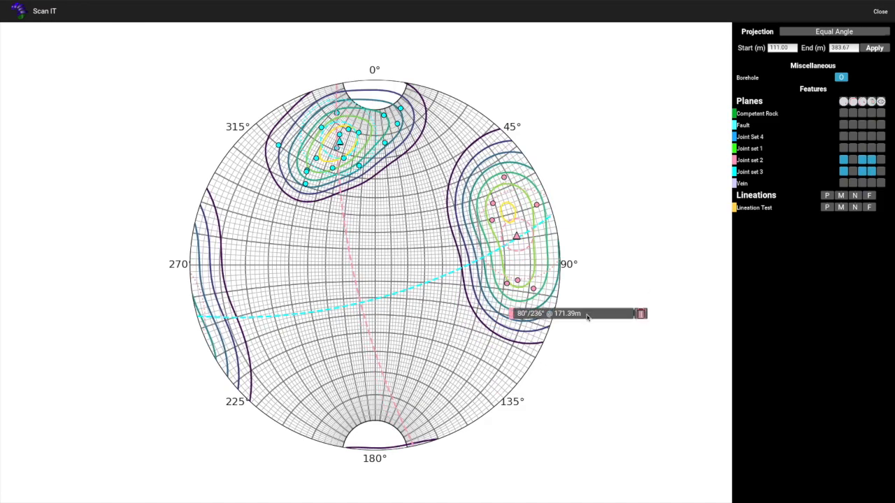
pyautogui.click(642, 314)
# Inspect Joint set 3 poles and delete the outlying cyan pole near 315°
pyautogui.click(400, 110)
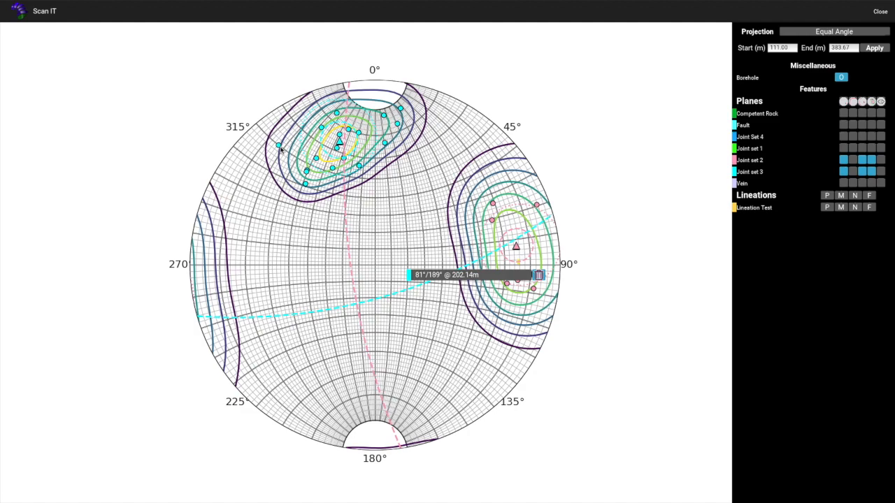
pyautogui.click(279, 146)
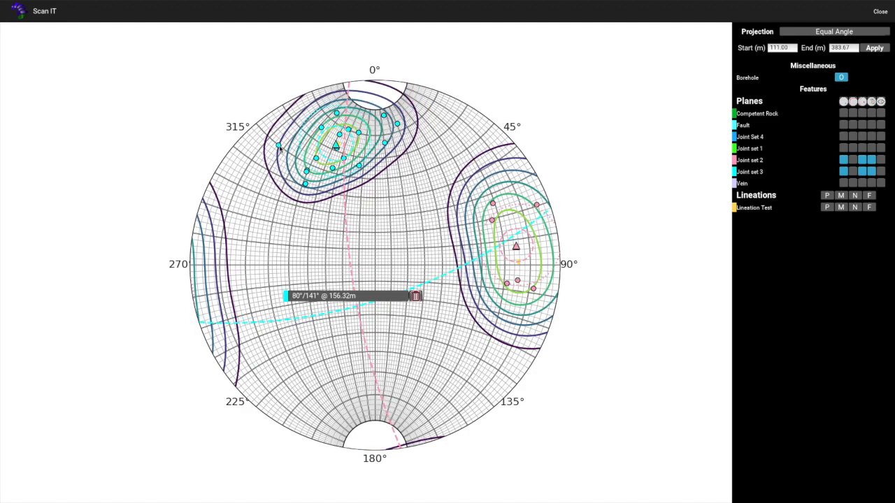
pyautogui.click(416, 296)
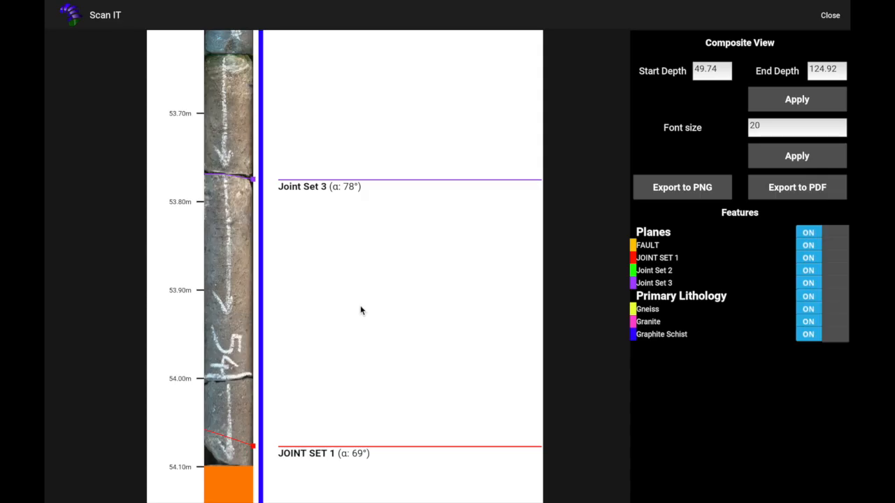
# Scroll down through the composite view's core log and feature annotations
pyautogui.scroll(-5, 362, 310)
pyautogui.scroll(-10, 362, 309)
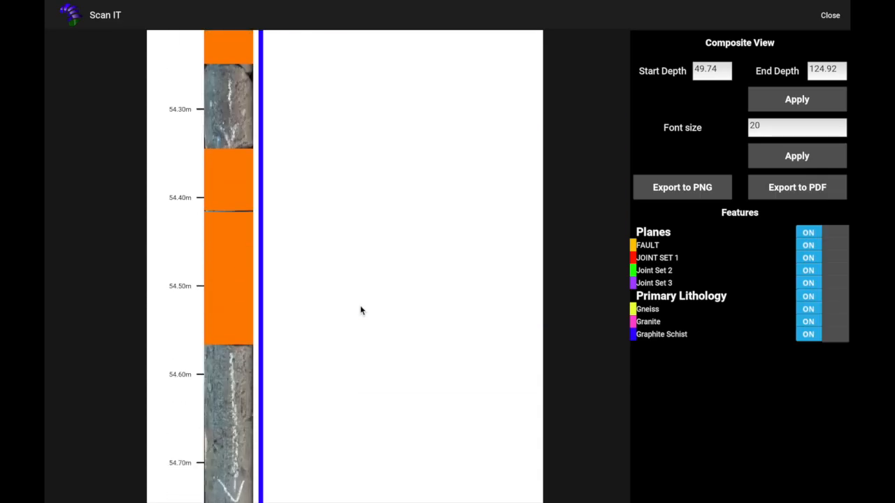
pyautogui.scroll(-10, 361, 310)
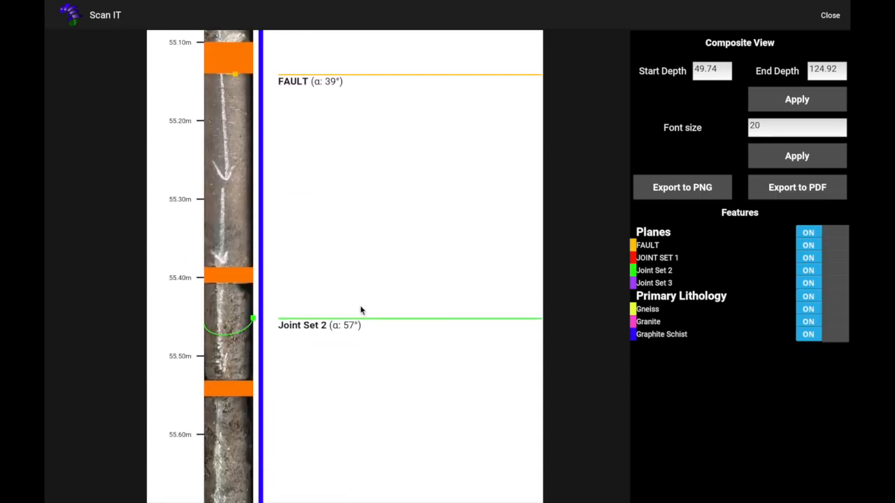
pyautogui.scroll(-10, 361, 310)
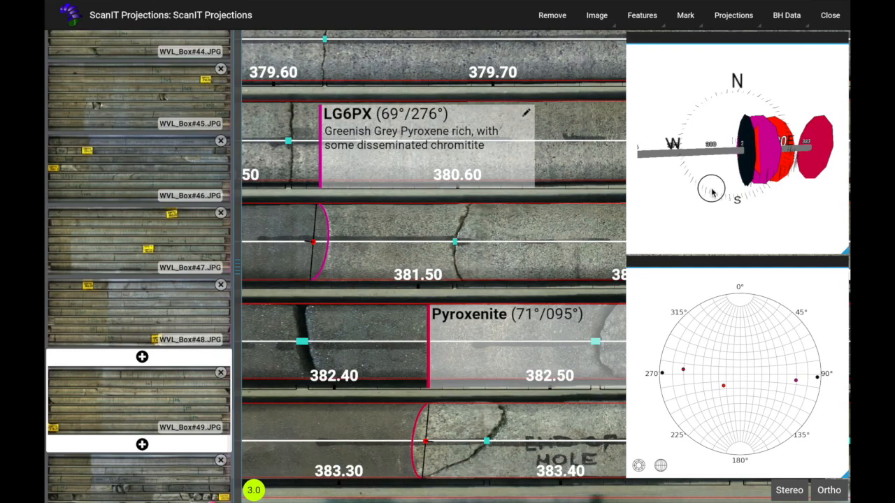
# Open and review the borehole survey data, then close it
pyautogui.moveTo(712, 192); pyautogui.dragTo(678, 172)
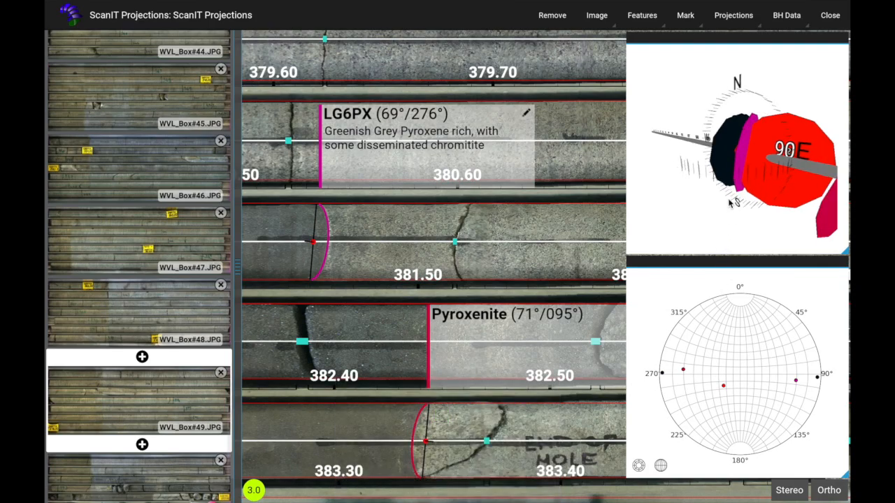
pyautogui.click(781, 20)
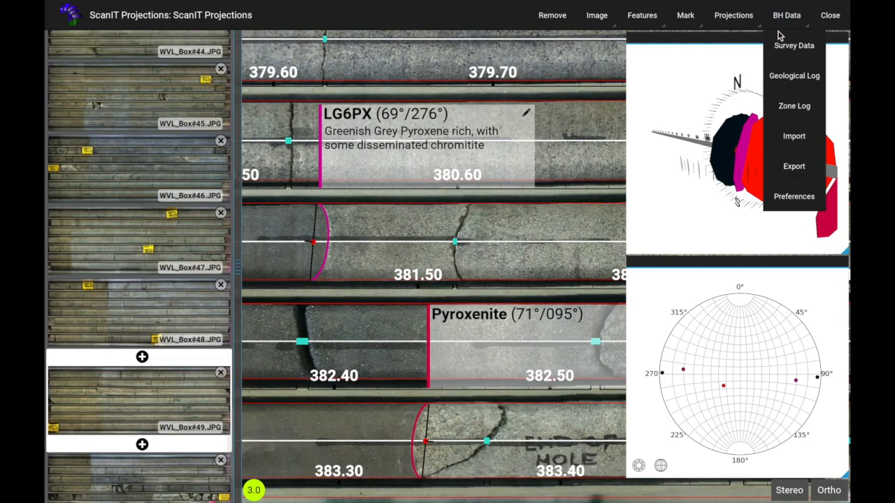
pyautogui.click(785, 47)
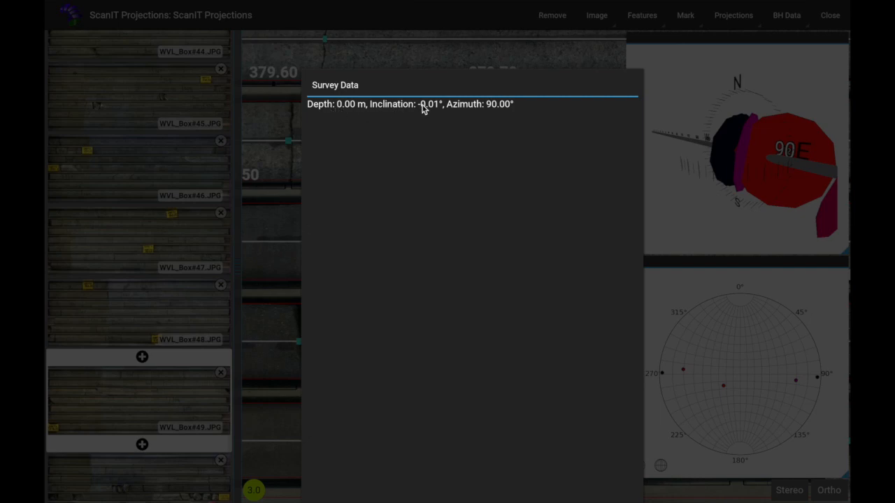
pyautogui.click(533, 61)
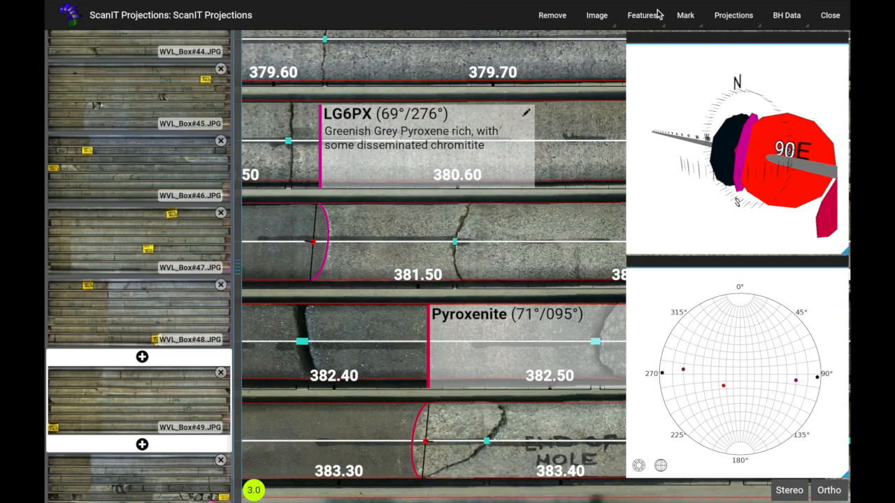
# Open the stereonet projection and plot poles for Joint set 1 and Joint set 3
pyautogui.click(744, 20)
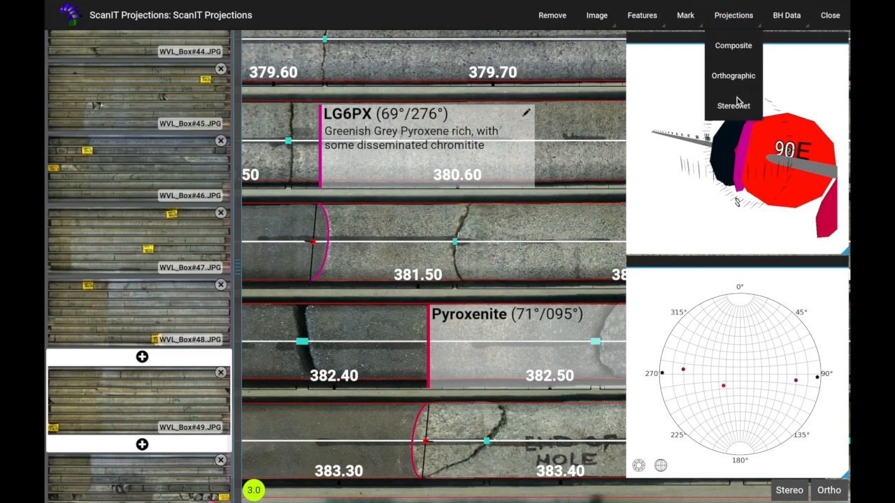
pyautogui.click(736, 107)
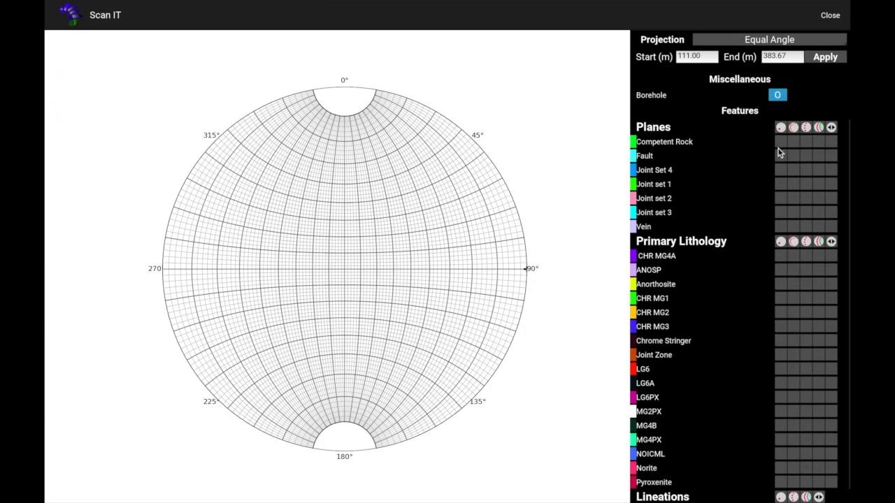
pyautogui.click(780, 184)
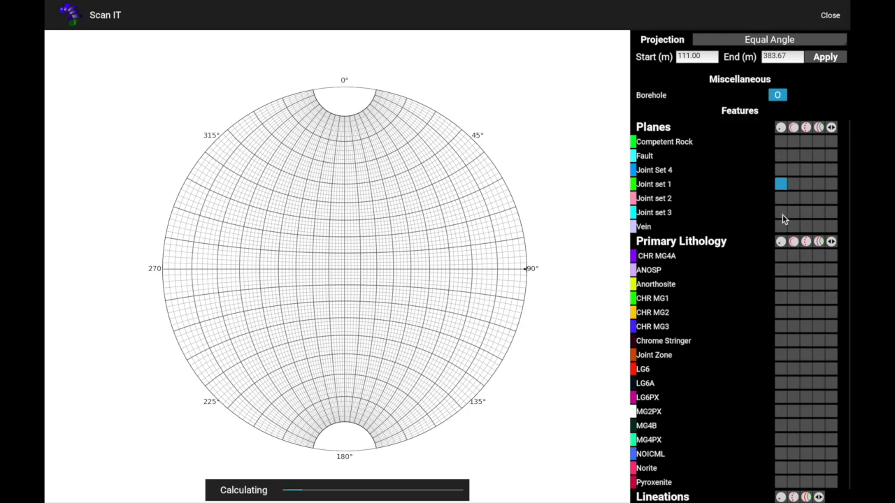
pyautogui.click(781, 213)
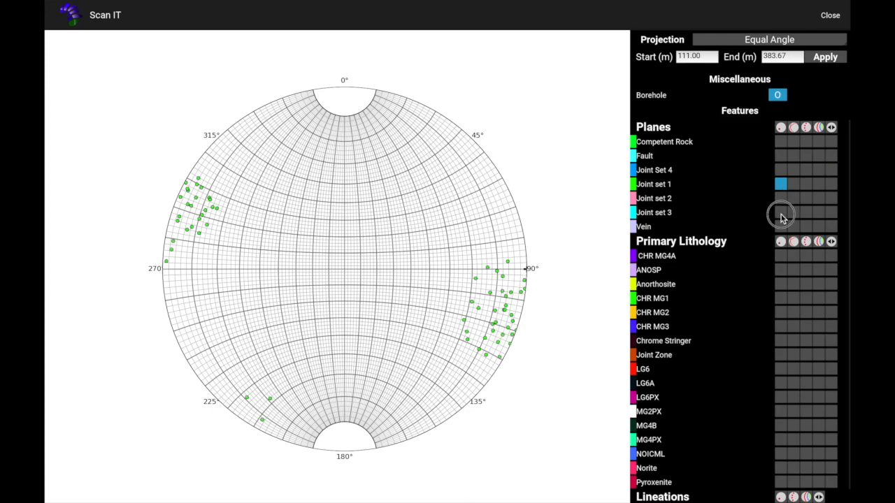
# Enable the remaining display options, including contours, for Joint set 1 and Joint set 3
pyautogui.click(806, 184)
pyautogui.click(807, 210)
pyautogui.click(819, 185)
pyautogui.click(819, 211)
pyautogui.click(831, 185)
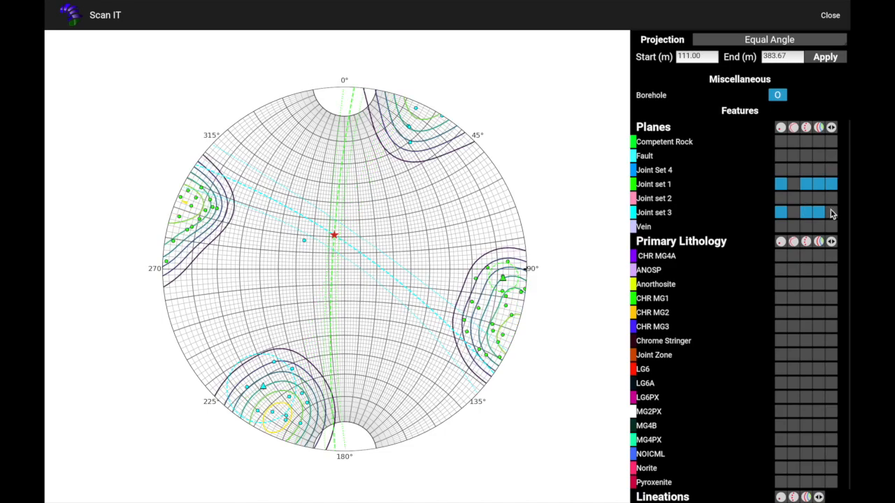
pyautogui.click(831, 213)
# Change the stereonet projection from Equal Angle to Polar
pyautogui.click(777, 39)
pyautogui.click(779, 123)
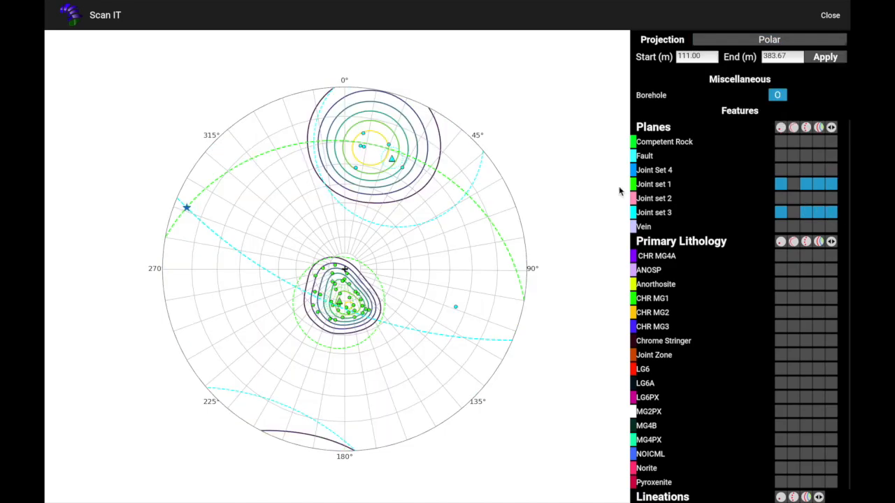
# Close the stereonet, open the orthographic projection, and turn on Joint set 1 and Joint set 3 planes
pyautogui.click(830, 16)
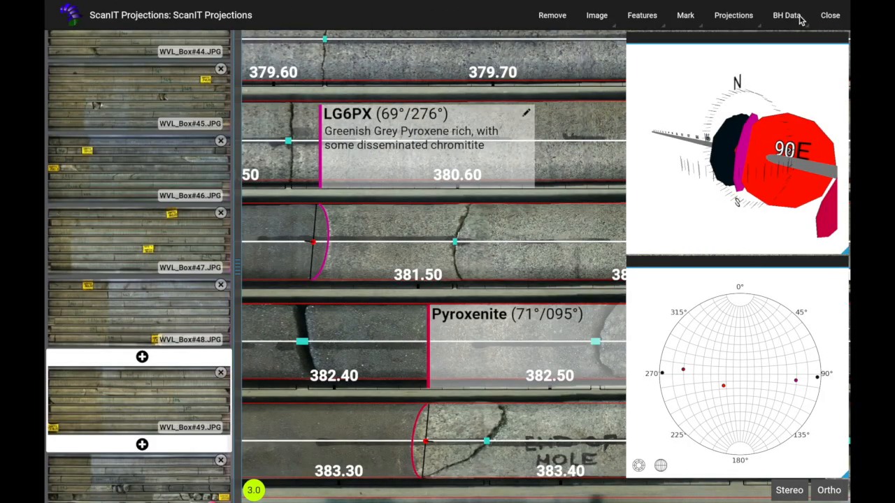
pyautogui.click(748, 19)
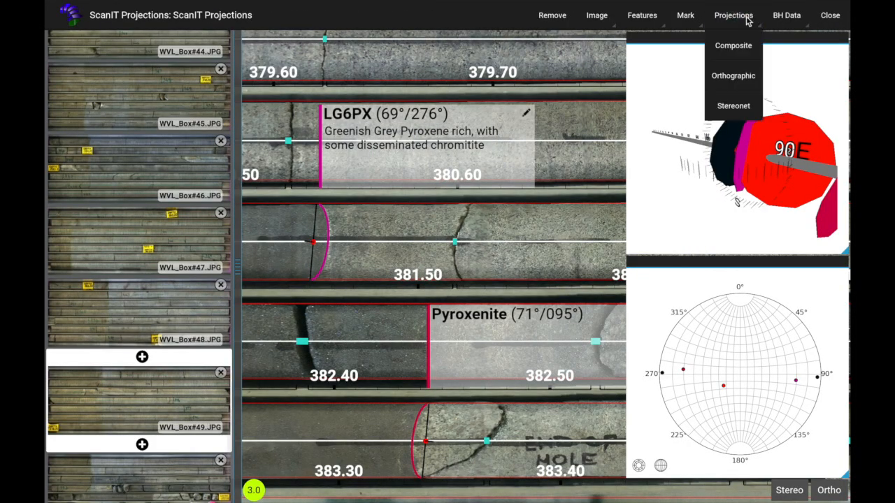
pyautogui.click(748, 75)
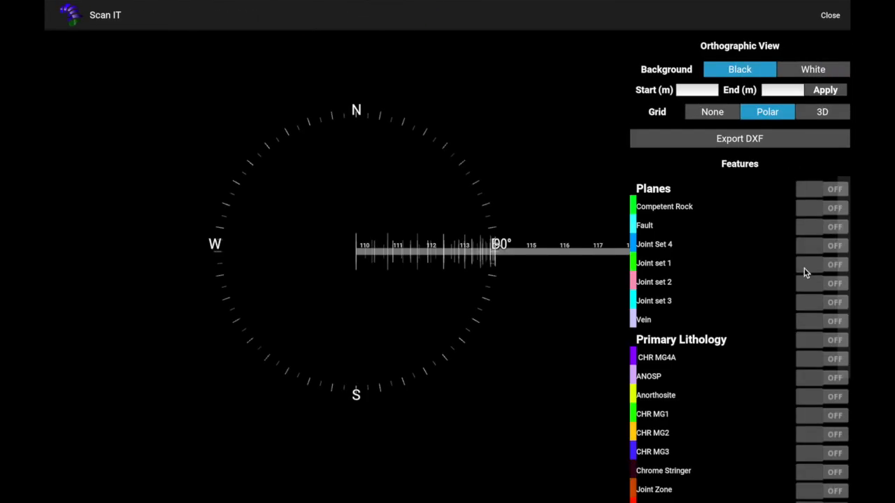
pyautogui.click(805, 269)
pyautogui.click(807, 305)
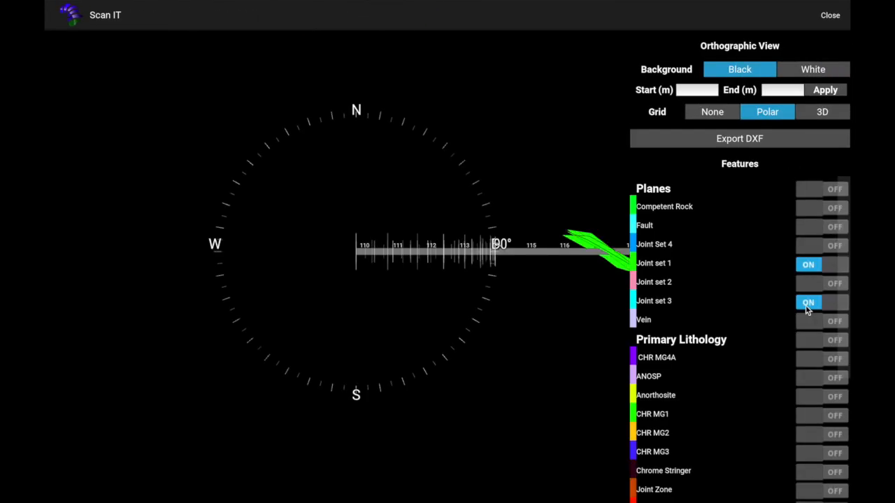
# Orbit and zoom along the borehole to inspect the joint planes
pyautogui.moveTo(516, 261); pyautogui.dragTo(579, 260)
pyautogui.scroll(-10, 580, 261)
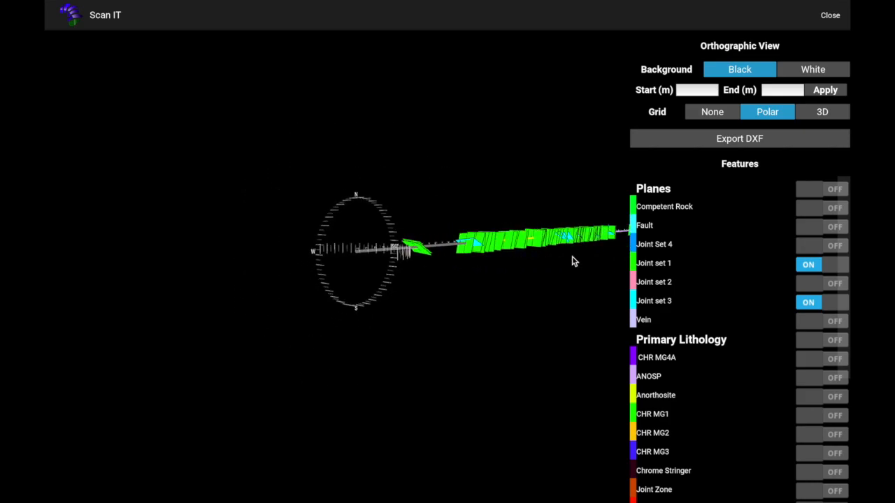
pyautogui.press('Up')
pyautogui.press('Up')
pyautogui.press('Up')
pyautogui.press('Up')
pyautogui.press('Up')
pyautogui.press('Up')
pyautogui.press('Up')
pyautogui.press('Up')
pyautogui.scroll(6, 497, 247)
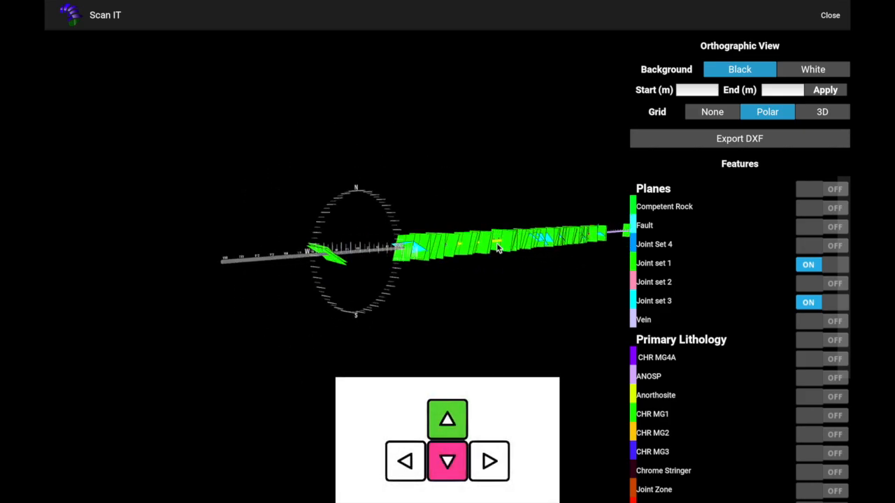
pyautogui.scroll(3, 499, 244)
pyautogui.press('Up')
pyautogui.press('Up')
pyautogui.press('Up')
pyautogui.press('Up')
pyautogui.press('Up')
pyautogui.press('Up')
pyautogui.press('Up')
pyautogui.press('Up')
pyautogui.press('Up')
pyautogui.press('Up')
pyautogui.press('Up')
pyautogui.press('Up')
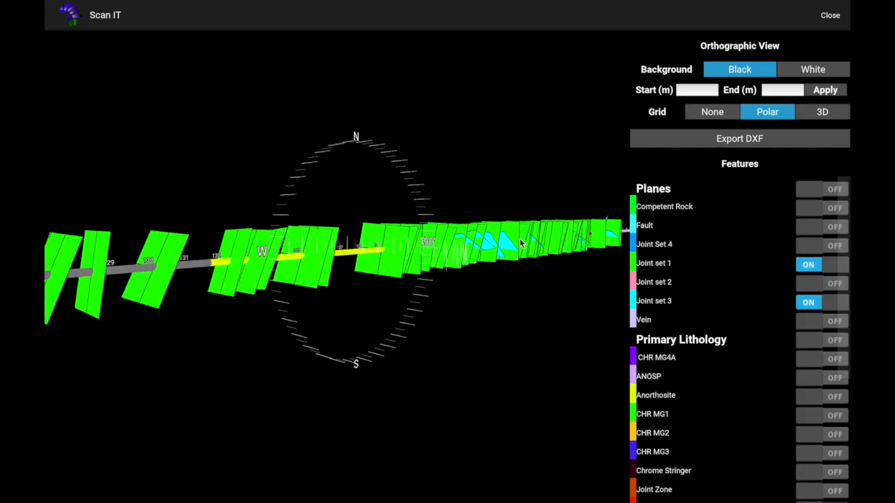
pyautogui.press('Up')
pyautogui.press('Up')
pyautogui.press('Up')
pyautogui.press('Up')
pyautogui.press('Up')
pyautogui.scroll(5, 359, 249)
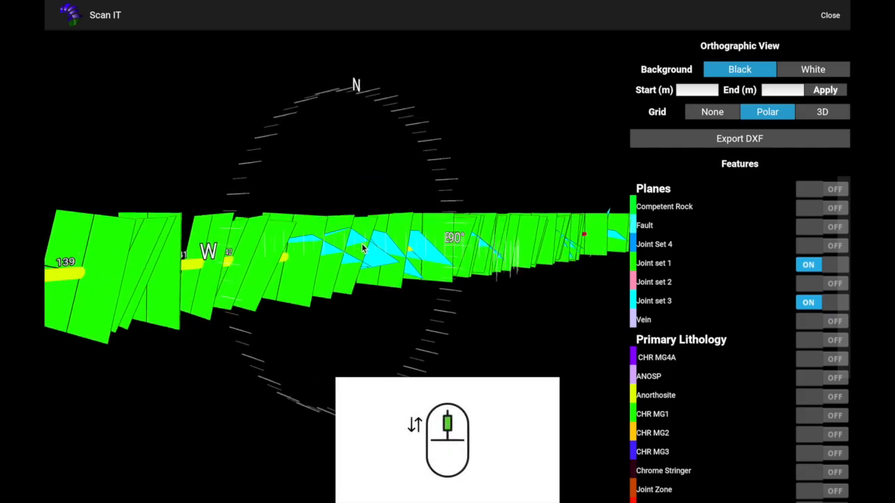
pyautogui.moveTo(365, 202); pyautogui.dragTo(306, 241)
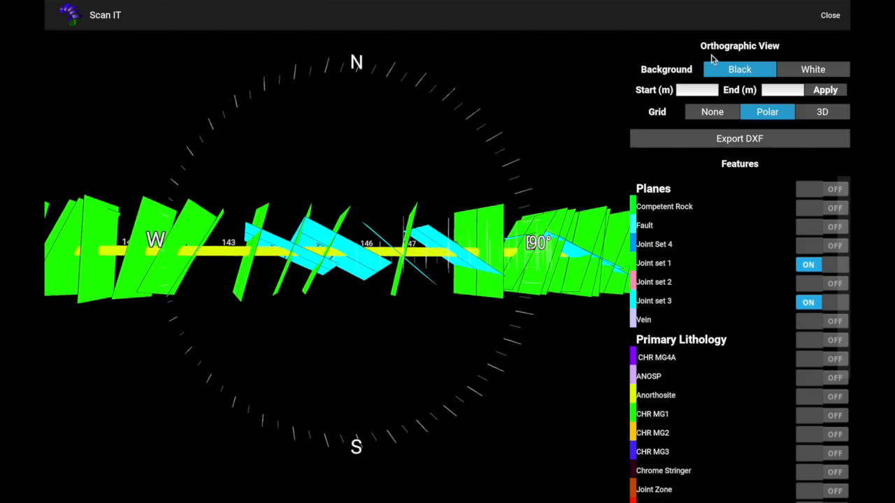
# Close the orthographic view, open the borehole export options, and leave only Survey Data switched on
pyautogui.click(829, 16)
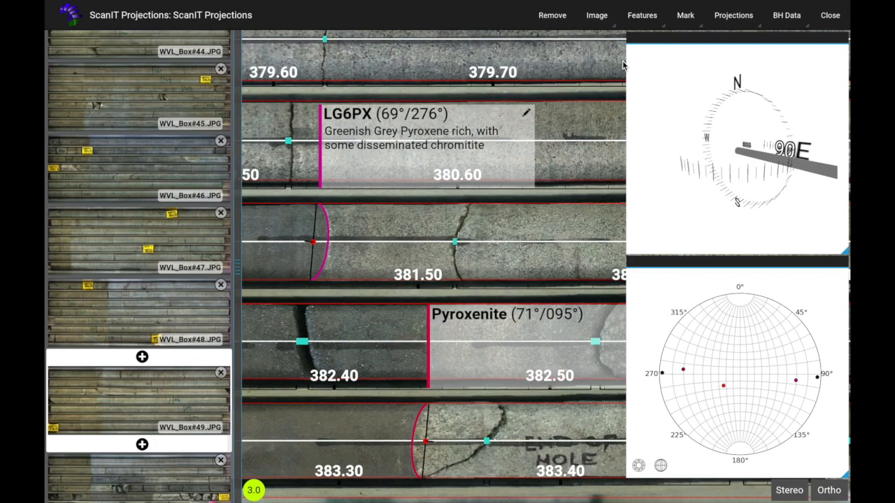
pyautogui.click(786, 18)
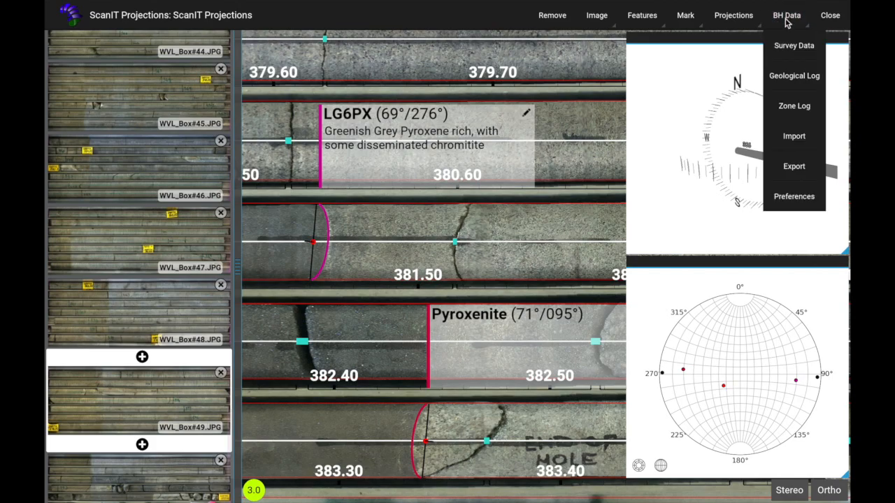
pyautogui.click(794, 168)
pyautogui.click(745, 90)
pyautogui.click(744, 129)
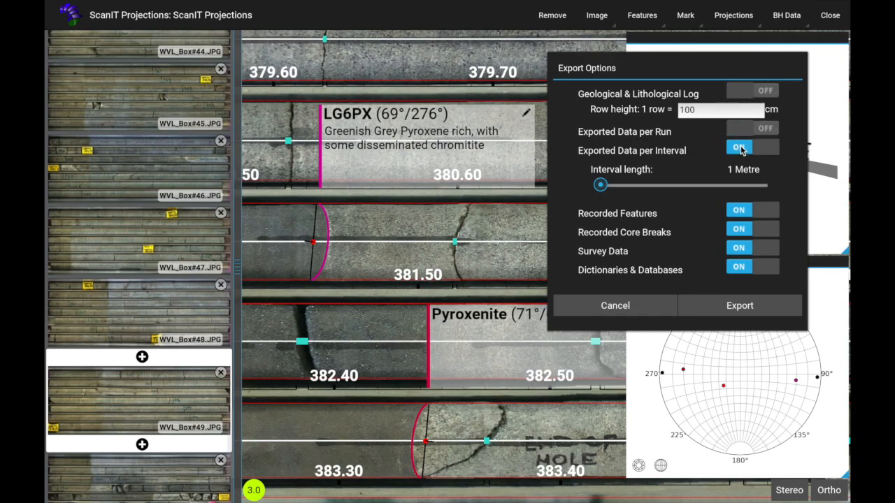
pyautogui.click(741, 151)
pyautogui.click(740, 212)
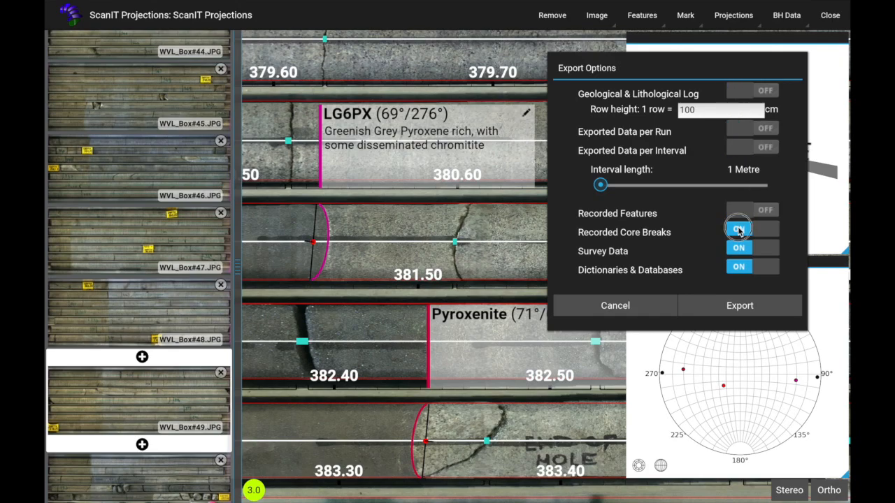
pyautogui.click(740, 231)
pyautogui.click(737, 267)
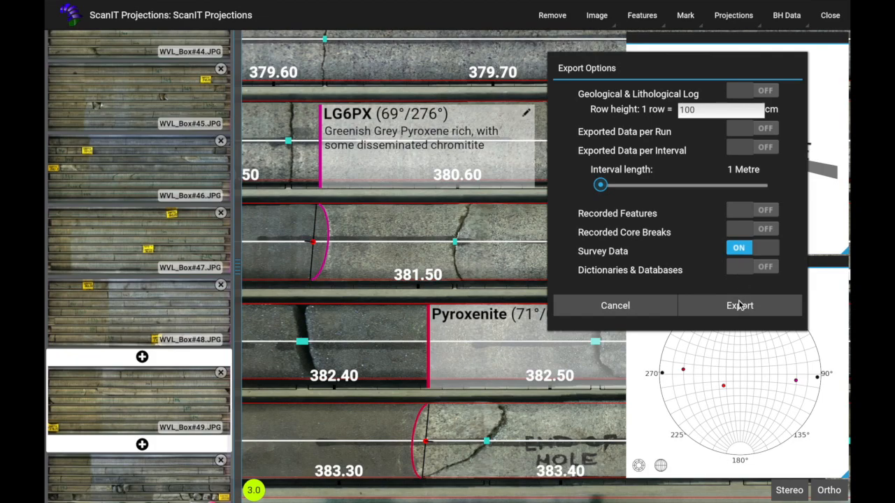
# Export the survey data and save it to the Desktop as ScanIT Projections Survey22
pyautogui.click(739, 307)
pyautogui.click(468, 85)
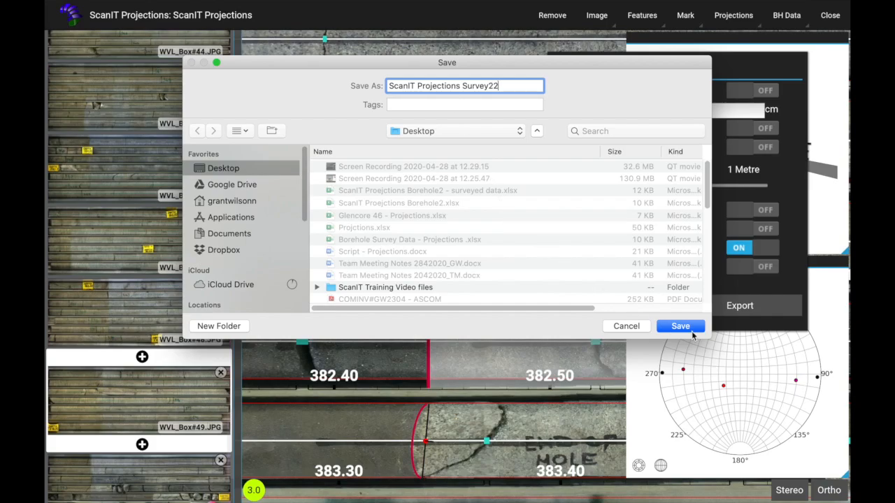
pyautogui.click(680, 327)
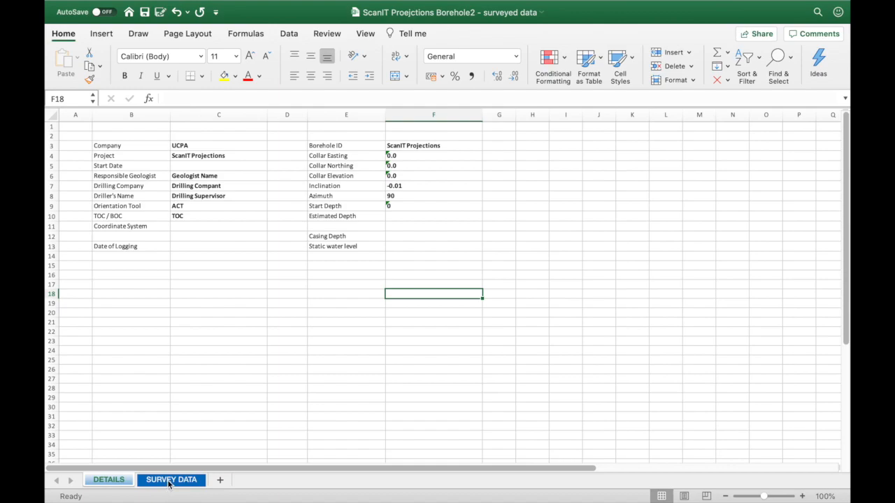
# Open the SURVEY DATA sheet of the surveyed data workbook and clear the placeholder values in row 2
pyautogui.click(168, 480)
pyautogui.click(193, 137)
pyautogui.moveTo(193, 136); pyautogui.dragTo(421, 136)
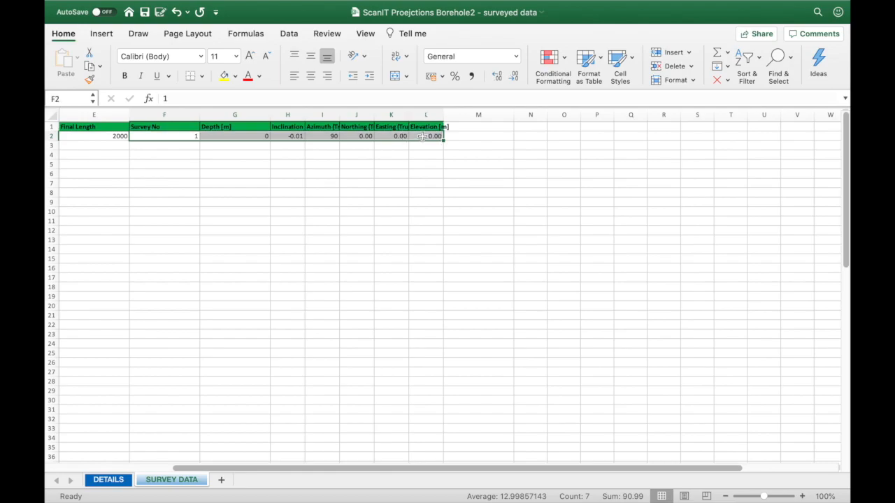
pyautogui.press('Delete')
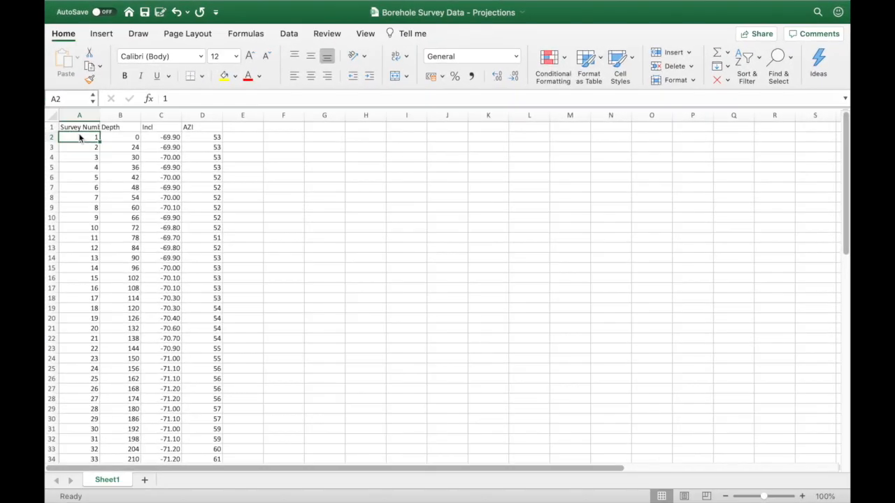
# Copy the survey number, depth, inclination and azimuth table from Borehole Survey Data - Projections, paste it from Survey No onward, and save
pyautogui.hotkey('shift', 'Right')
pyautogui.hotkey('shift', 'Right')
pyautogui.hotkey('shift', 'Right')
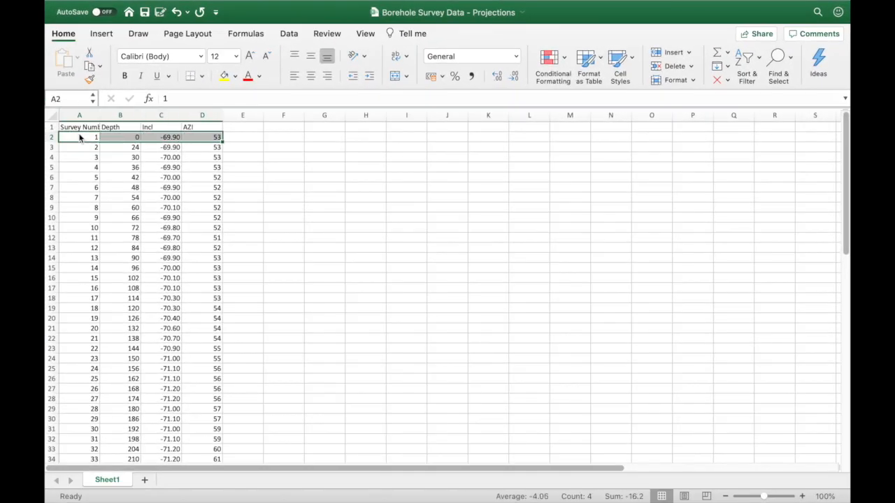
pyautogui.hotkey('ctrl', 'shift', 'Down')
pyautogui.press('super+c')
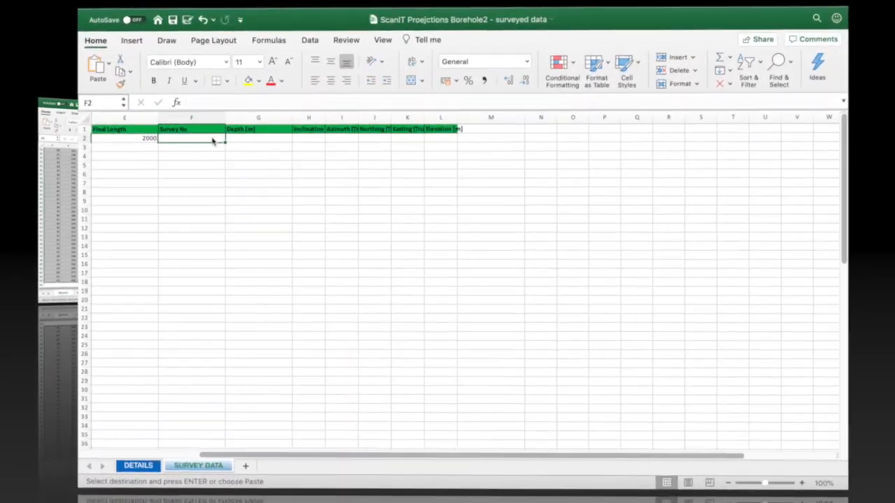
pyautogui.click(197, 137)
pyautogui.moveTo(197, 137); pyautogui.dragTo(316, 139)
pyautogui.press('super+v')
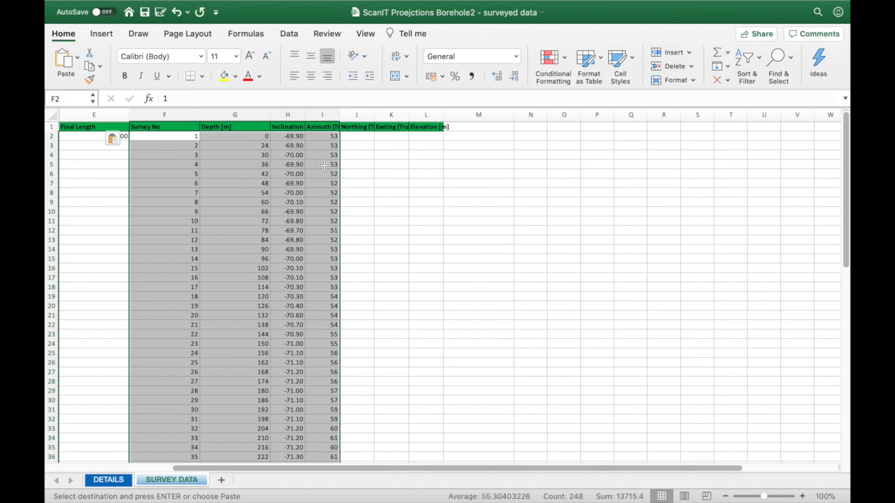
pyautogui.click(146, 14)
# Import the ScanIT Proejctions Borehole2 - surveyed data.xlsx workbook into the borehole data
pyautogui.click(786, 16)
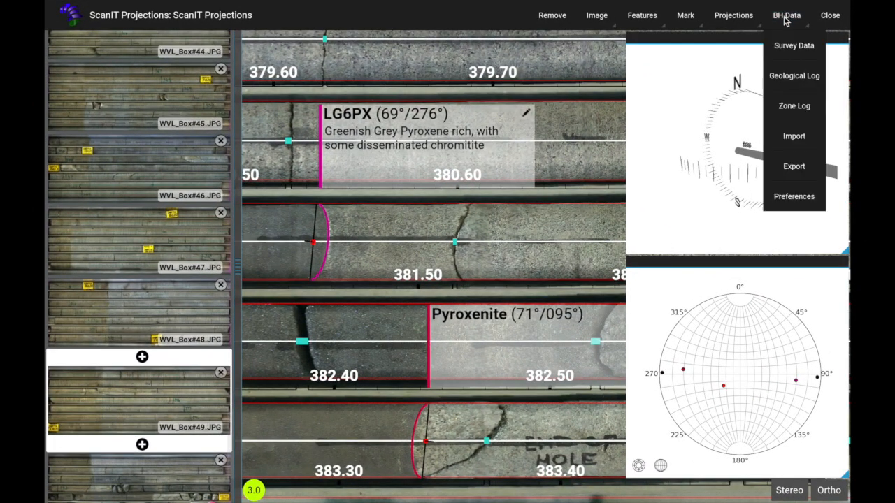
pyautogui.click(793, 139)
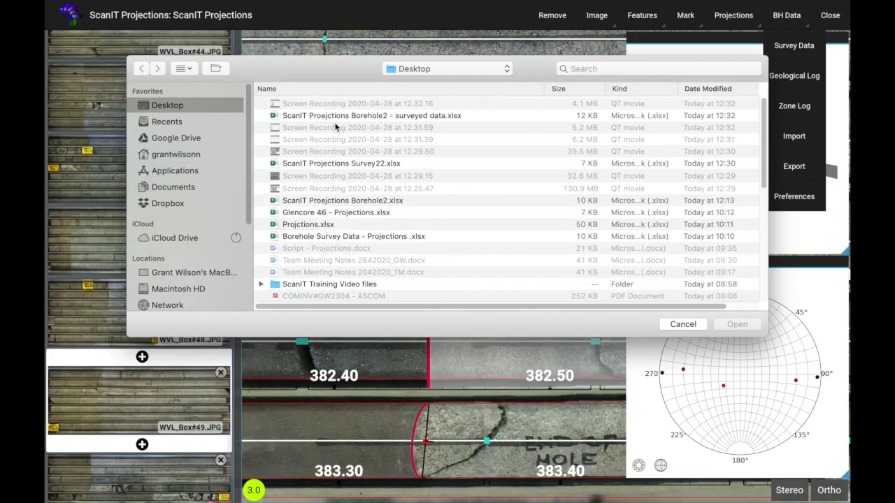
pyautogui.click(332, 117)
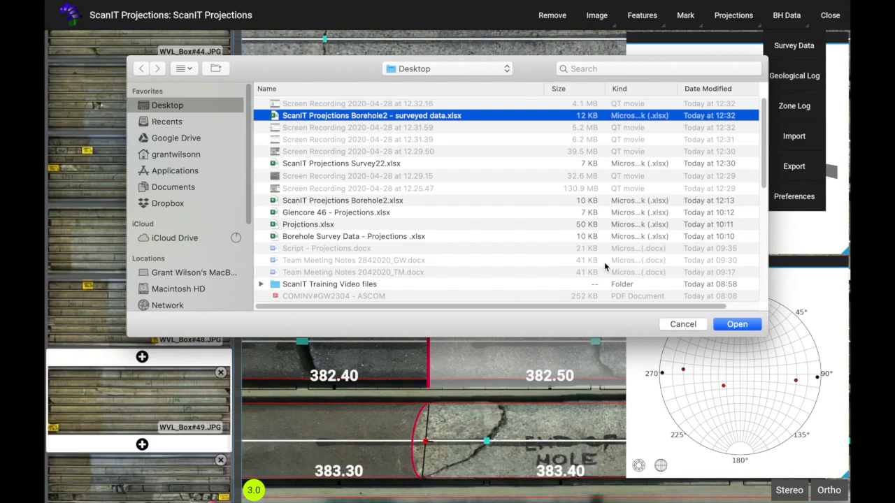
pyautogui.click(725, 326)
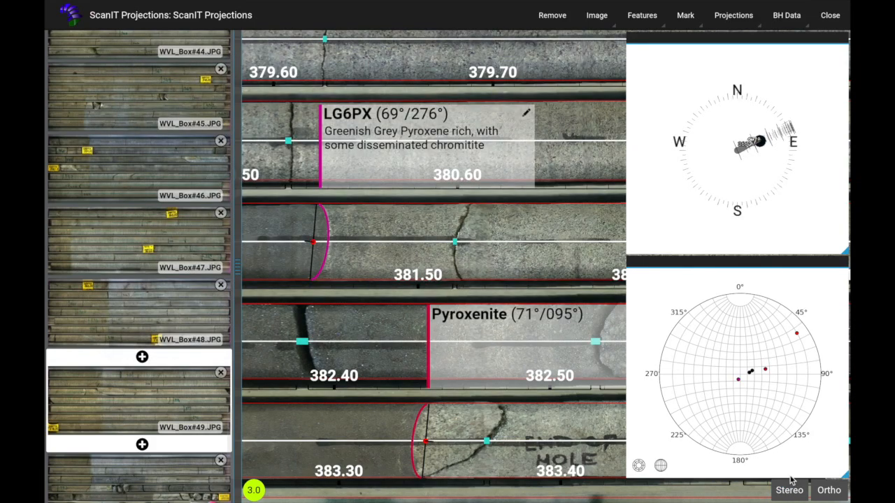
pyautogui.moveTo(765, 145)
pyautogui.mouseDown()
pyautogui.moveTo(755, 151)
pyautogui.moveTo(759, 198)
pyautogui.moveTo(720, 150)
pyautogui.moveTo(757, 149)
pyautogui.mouseUp()
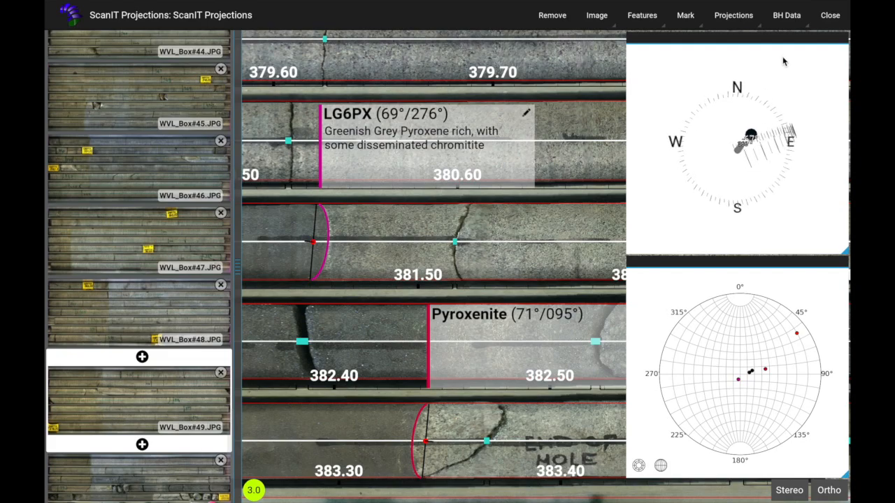
# Open the borehole survey data list and scroll through the imported depth, inclination and azimuth entries
pyautogui.click(786, 16)
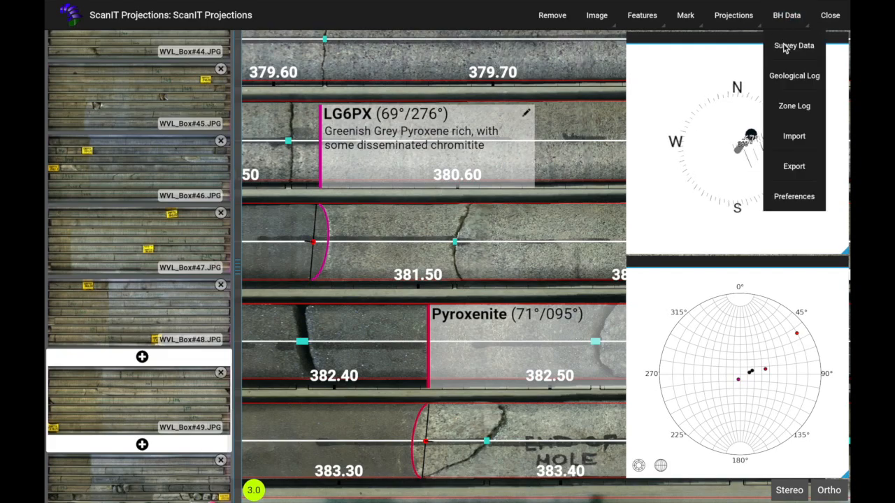
pyautogui.click(785, 48)
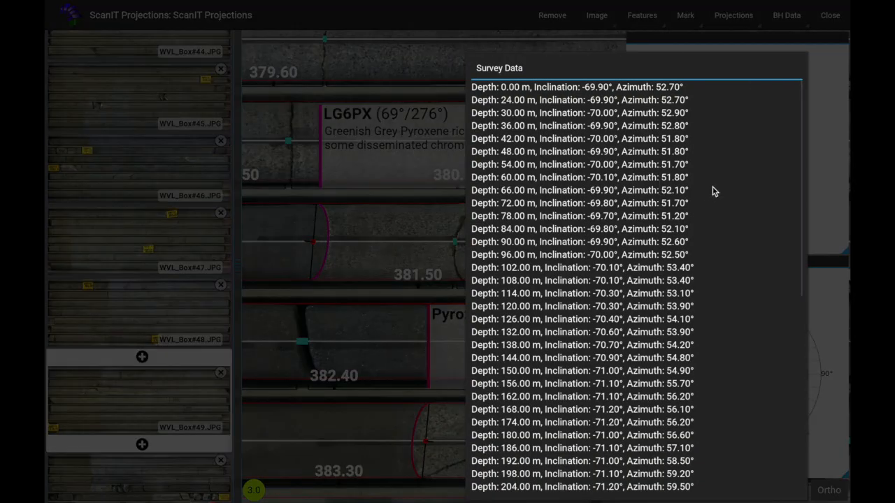
pyautogui.scroll(-6, 578, 264)
pyautogui.scroll(-5, 577, 264)
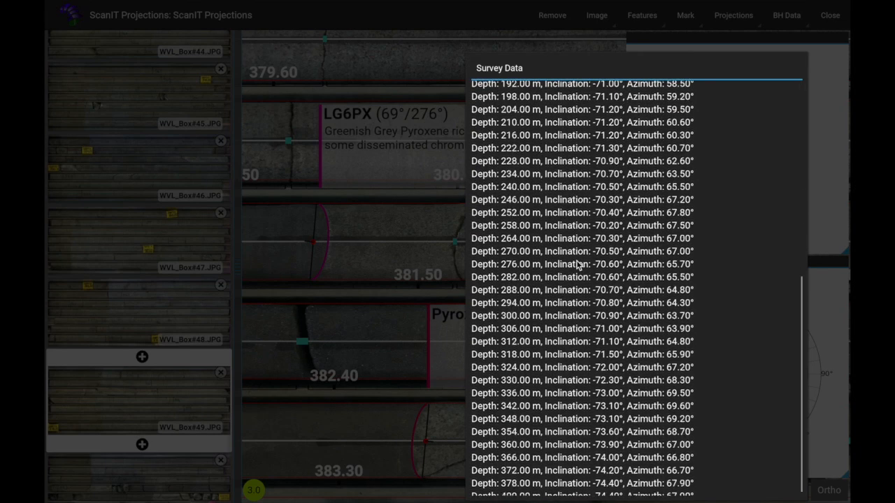
pyautogui.click(458, 219)
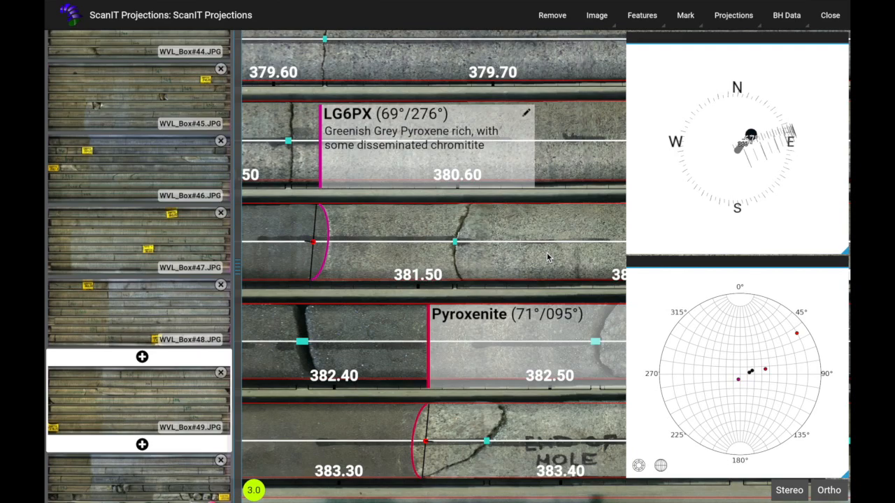
# Open the orthographic projection and switch its background between White and Black, ending on Black
pyautogui.click(739, 21)
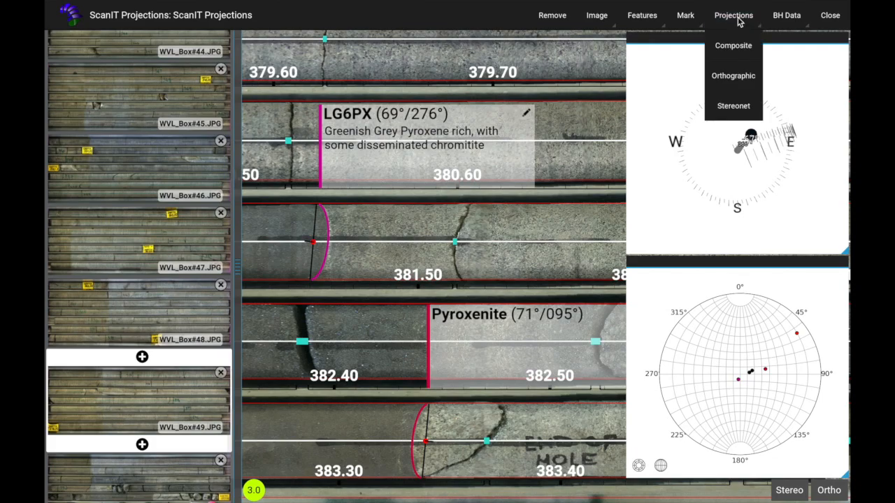
pyautogui.click(732, 77)
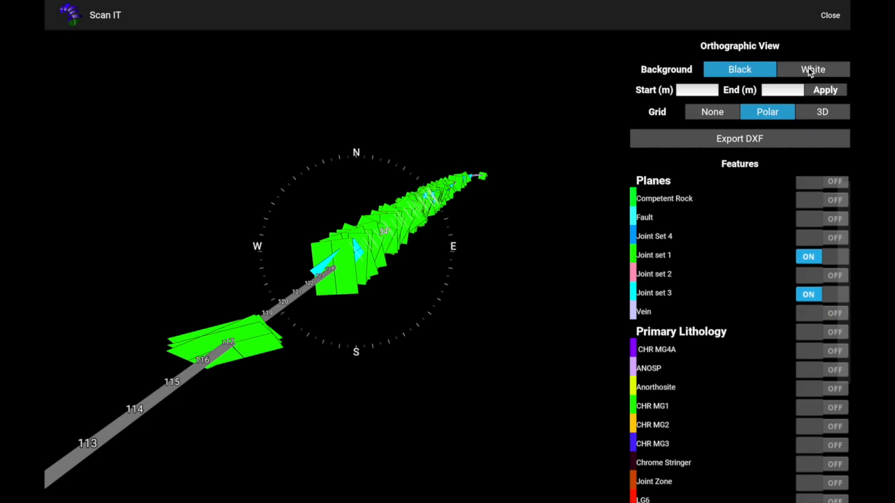
pyautogui.click(803, 71)
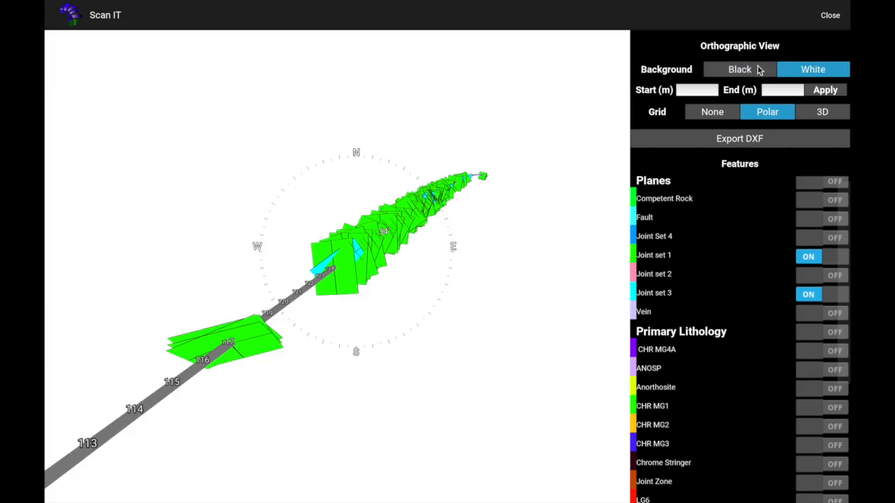
pyautogui.click(755, 71)
pyautogui.click(796, 73)
pyautogui.click(742, 75)
# Try the 3D and None grid options in the orthographic view, then return the grid to Polar
pyautogui.click(698, 90)
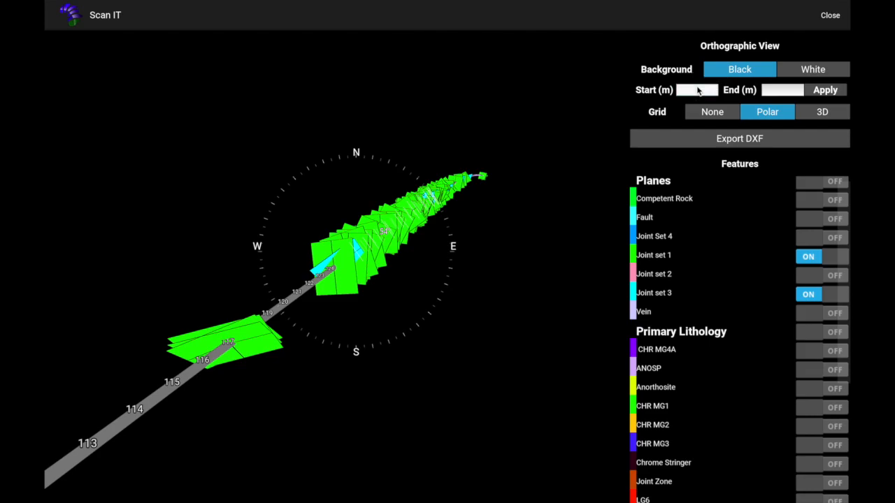
pyautogui.click(777, 95)
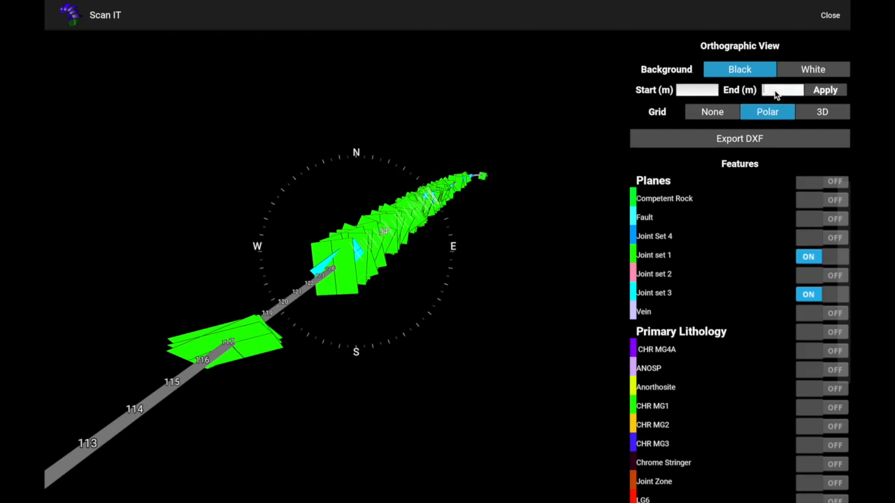
pyautogui.click(768, 113)
pyautogui.click(823, 112)
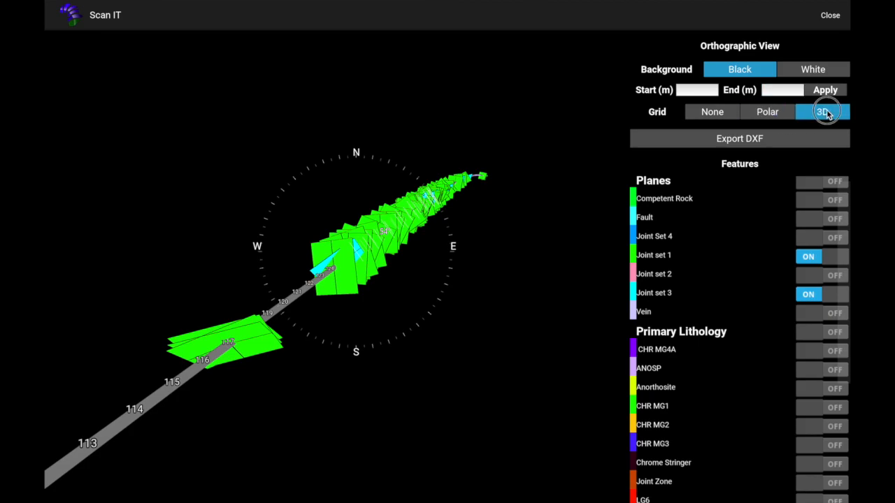
pyautogui.moveTo(345, 223); pyautogui.dragTo(348, 263)
pyautogui.click(710, 113)
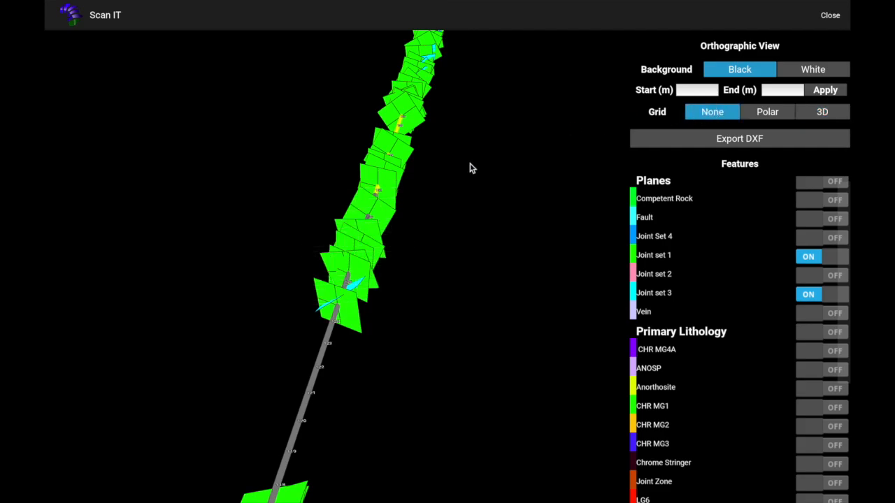
pyautogui.doubleClick(380, 236)
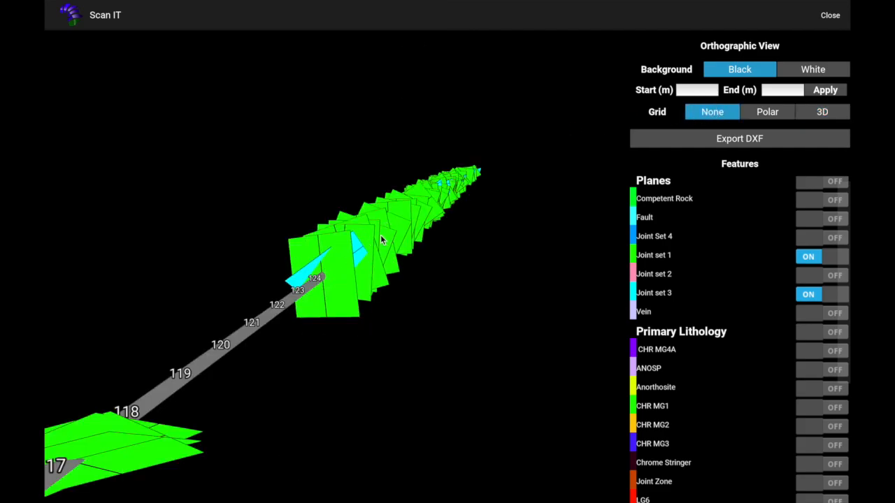
pyautogui.click(755, 113)
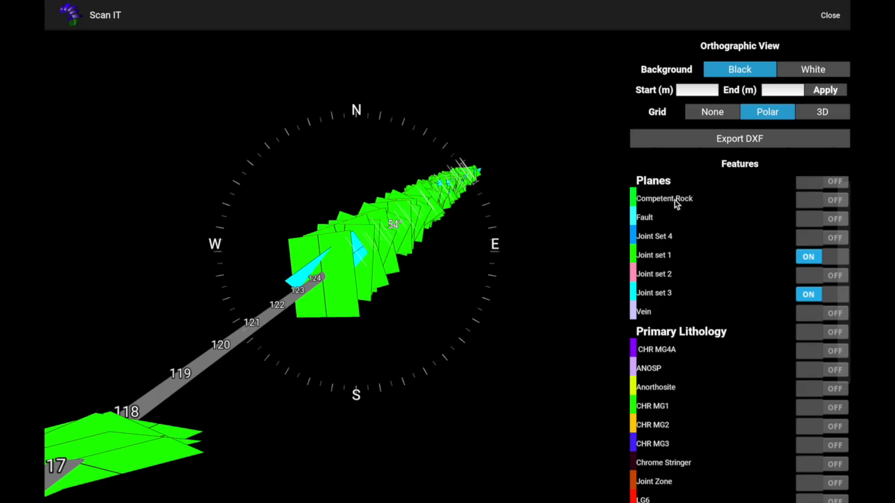
# Toggle the plane and lithology layers on and off, leaving only Joint set 1 displayed
pyautogui.click(809, 257)
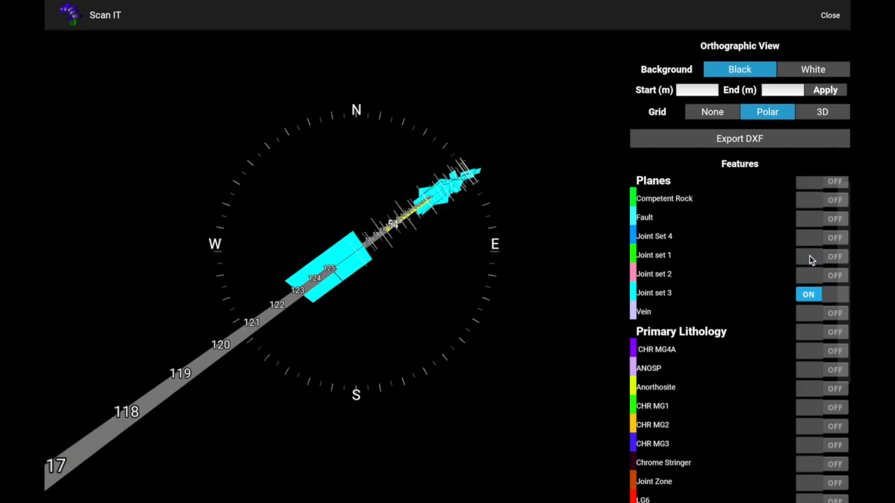
pyautogui.click(810, 294)
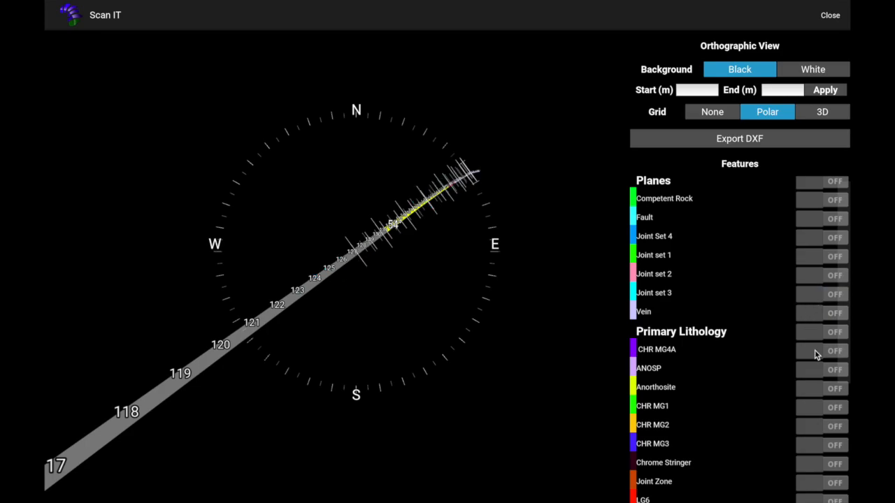
pyautogui.click(807, 334)
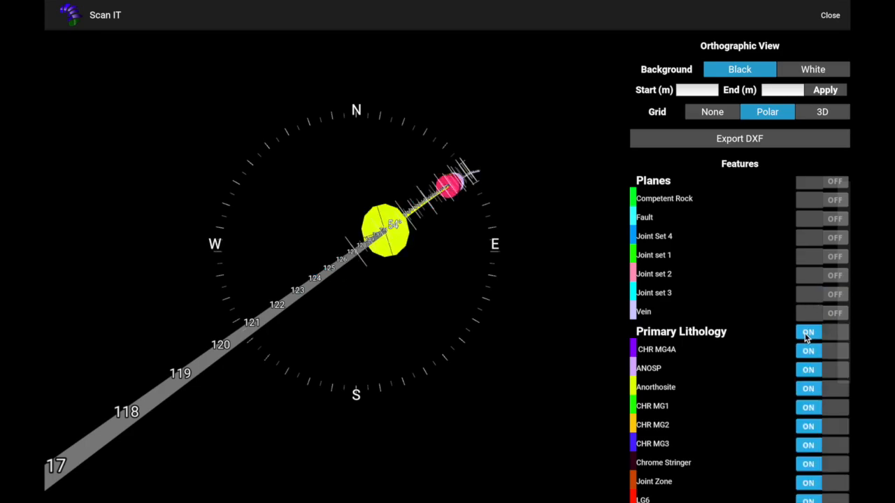
pyautogui.click(809, 183)
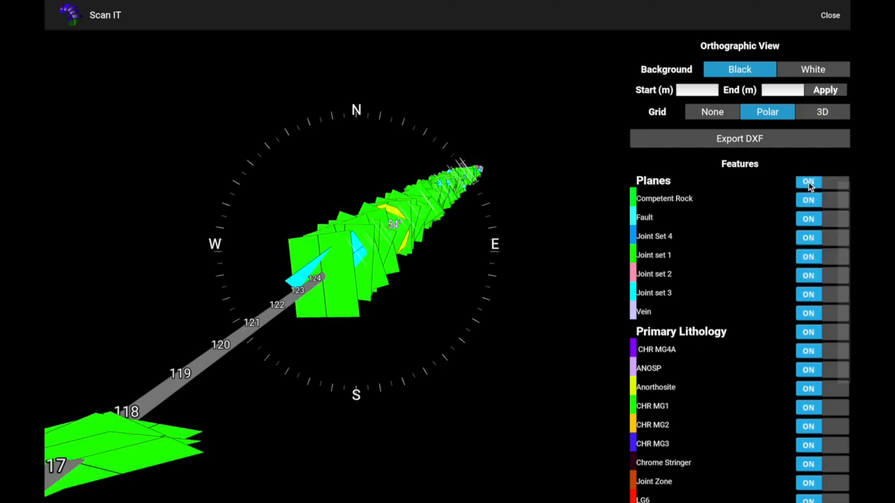
pyautogui.moveTo(458, 264)
pyautogui.mouseDown()
pyautogui.moveTo(353, 244)
pyautogui.moveTo(454, 253)
pyautogui.mouseUp()
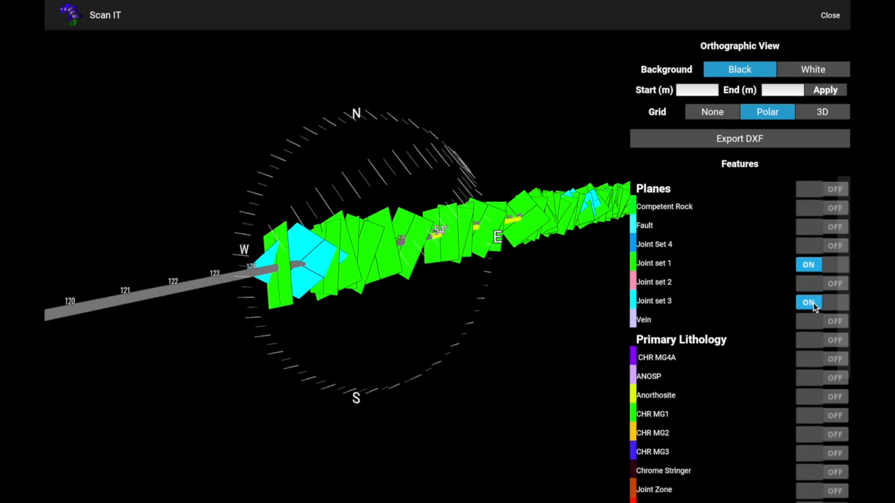
pyautogui.click(812, 303)
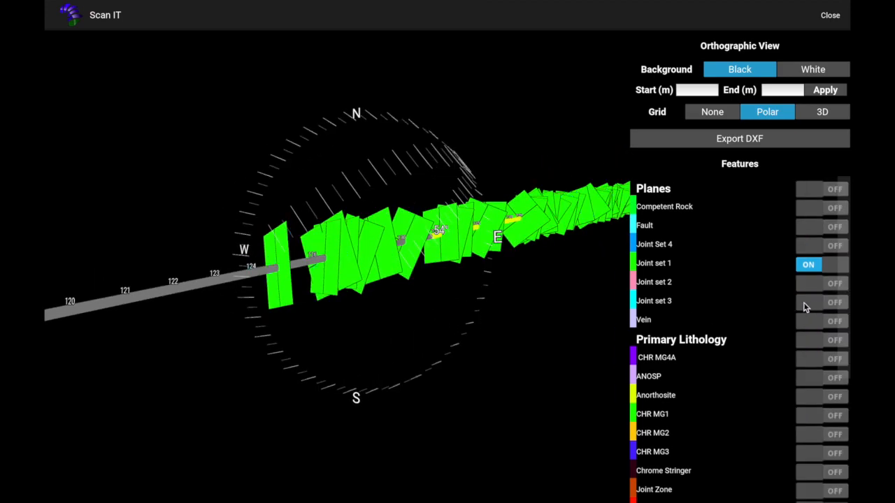
# Orbit and zoom along the borehole to inspect the Joint set 1 planes
pyautogui.moveTo(301, 272); pyautogui.dragTo(438, 293)
pyautogui.scroll(8, 401, 266)
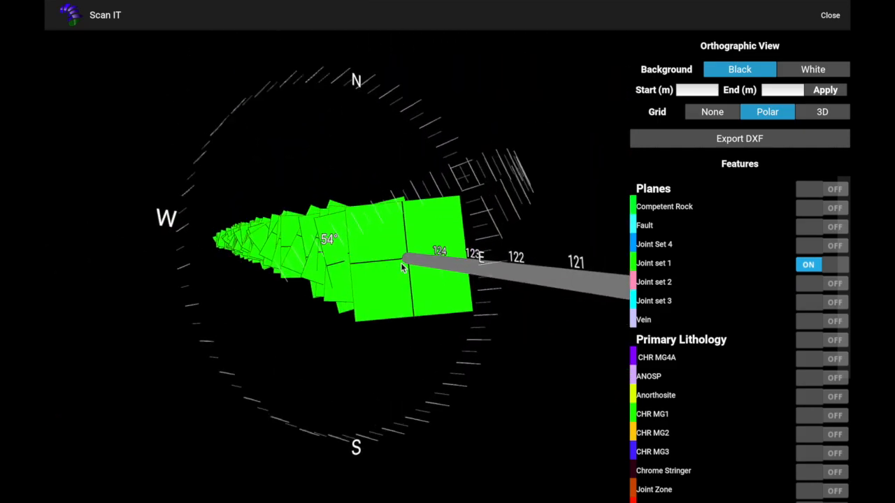
pyautogui.scroll(3, 409, 269)
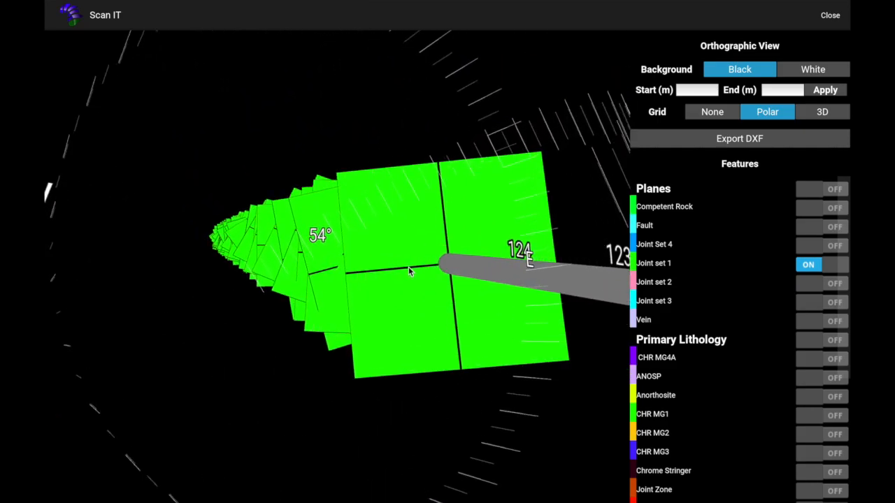
pyautogui.scroll(3, 451, 302)
pyautogui.moveTo(454, 297); pyautogui.dragTo(468, 255)
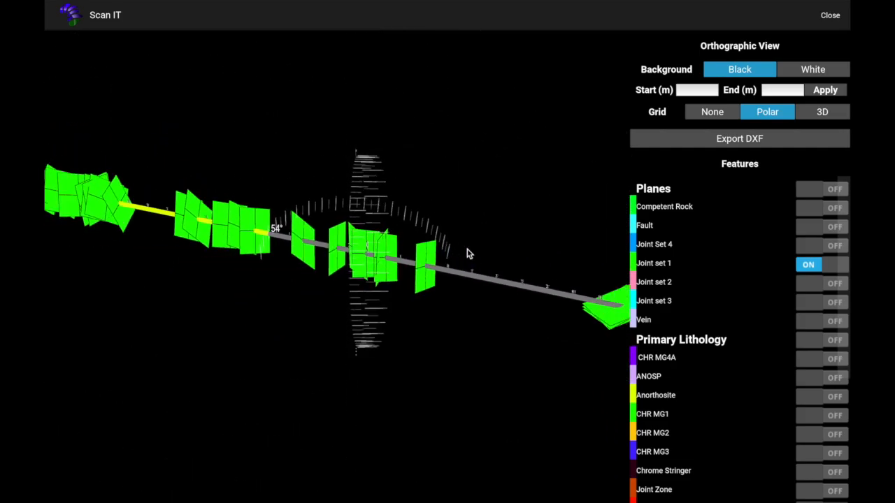
# Turn off Joint set 1 and switch on all Primary Lithology layers
pyautogui.click(808, 265)
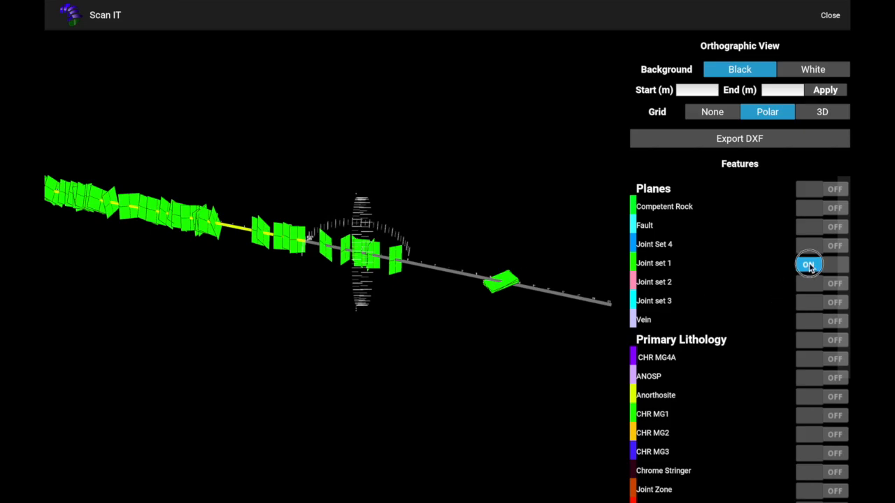
pyautogui.click(809, 339)
pyautogui.scroll(5, 266, 240)
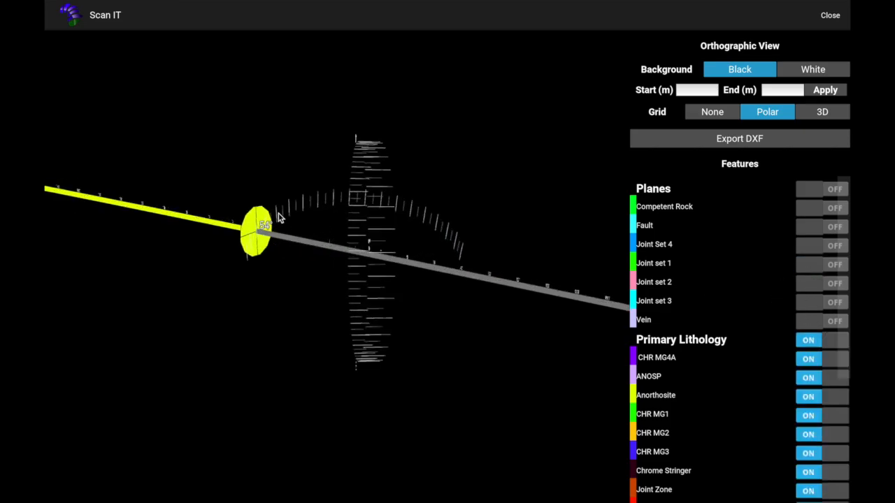
# Turn on all Planes layers after orbiting and zooming around the borehole's Anorthosite interval
pyautogui.press('Up')
pyautogui.press('Up')
pyautogui.press('Down')
pyautogui.press('Down')
pyautogui.press('Down')
pyautogui.press('Down')
pyautogui.press('Down')
pyautogui.scroll(2, 250, 239)
pyautogui.press('Down')
pyautogui.press('Down')
pyautogui.scroll(1, 253, 234)
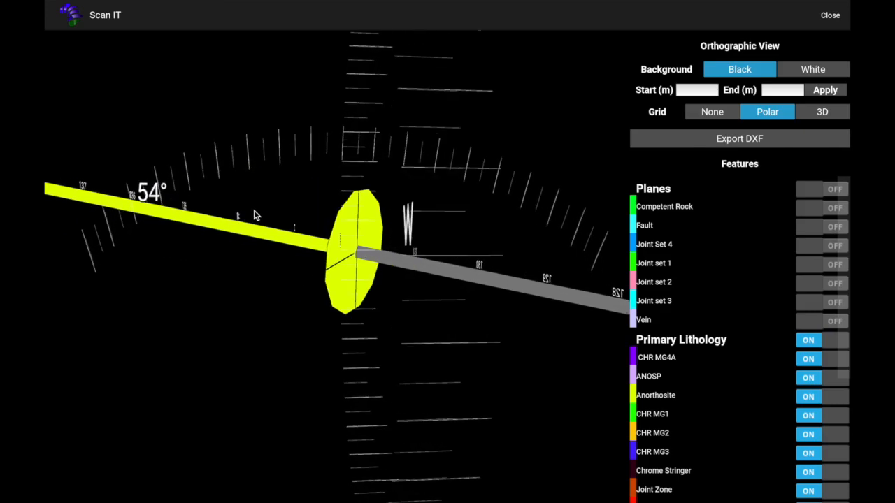
pyautogui.scroll(3, 360, 244)
pyautogui.moveTo(359, 252); pyautogui.dragTo(274, 252)
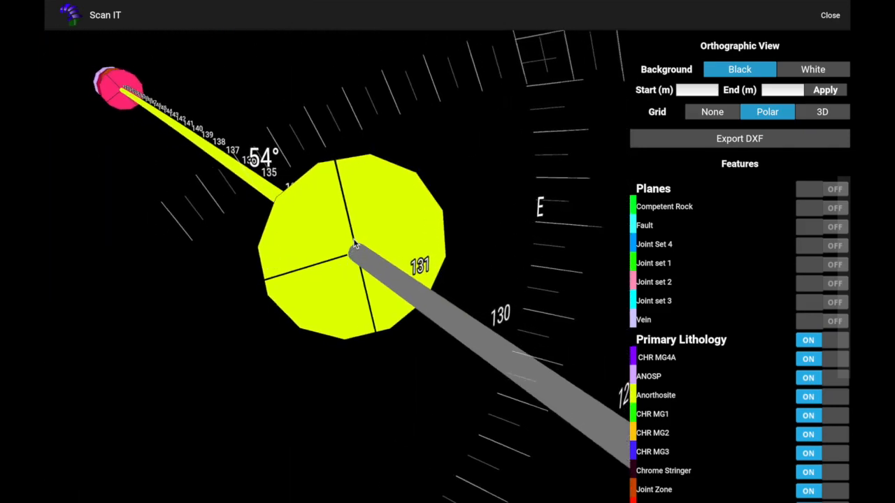
pyautogui.click(804, 190)
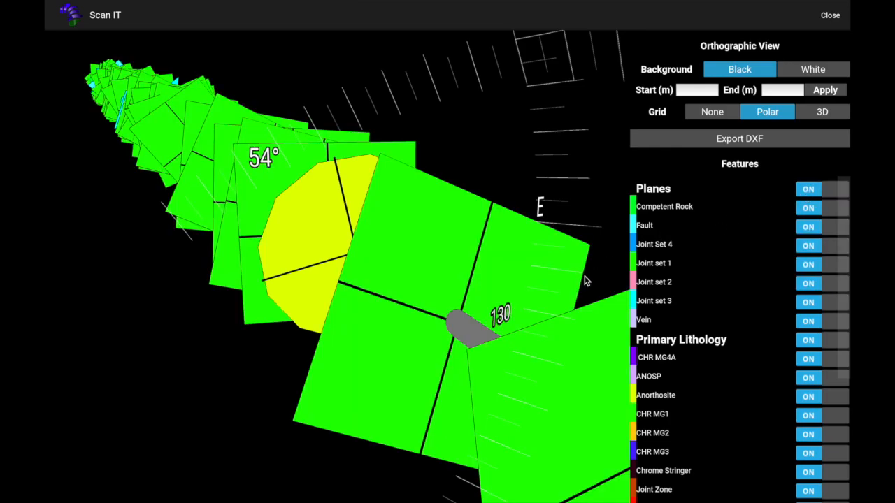
# Orbit and zoom along the borehole to inspect the displayed planes and lithology intervals
pyautogui.scroll(-8, 574, 278)
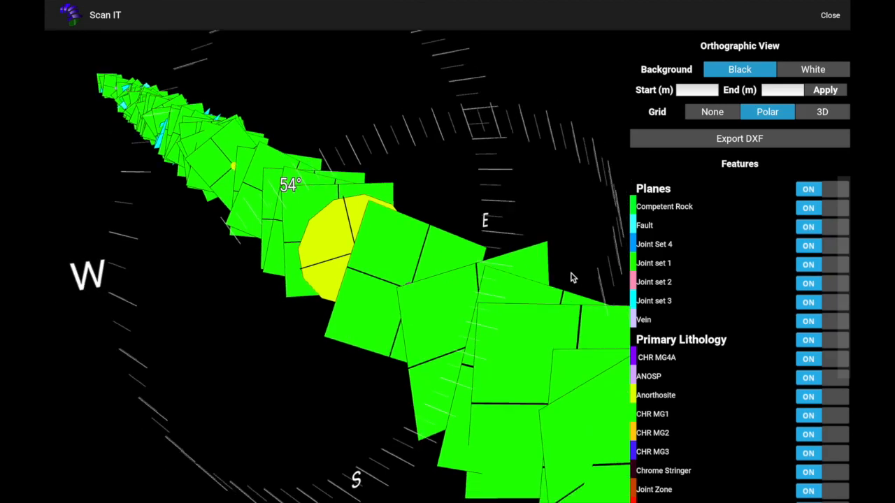
pyautogui.press('Down')
pyautogui.press('Down')
pyautogui.press('Down')
pyautogui.press('Down')
pyautogui.press('Down')
pyautogui.press('Down')
pyautogui.press('Down')
pyautogui.press('Down')
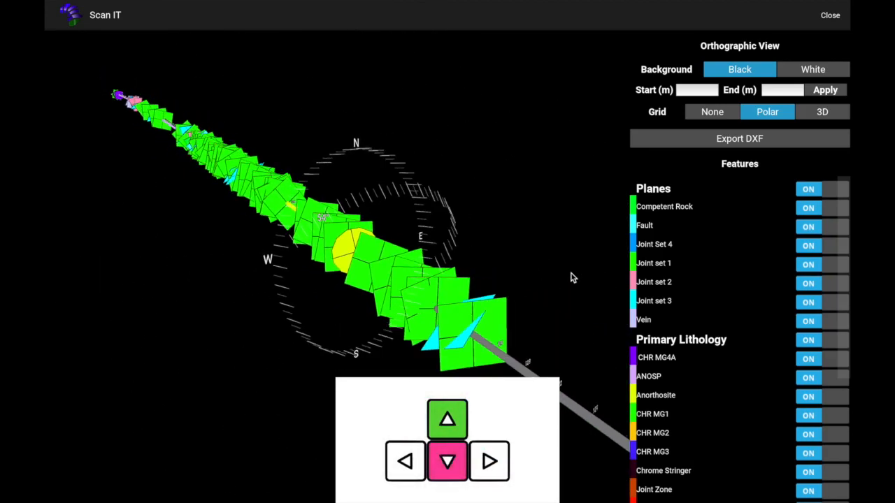
pyautogui.press('Down')
pyautogui.press('Down')
pyautogui.press('Down')
pyautogui.press('Down')
pyautogui.press('Down')
pyautogui.press('Down')
pyautogui.press('Down')
pyautogui.press('Down')
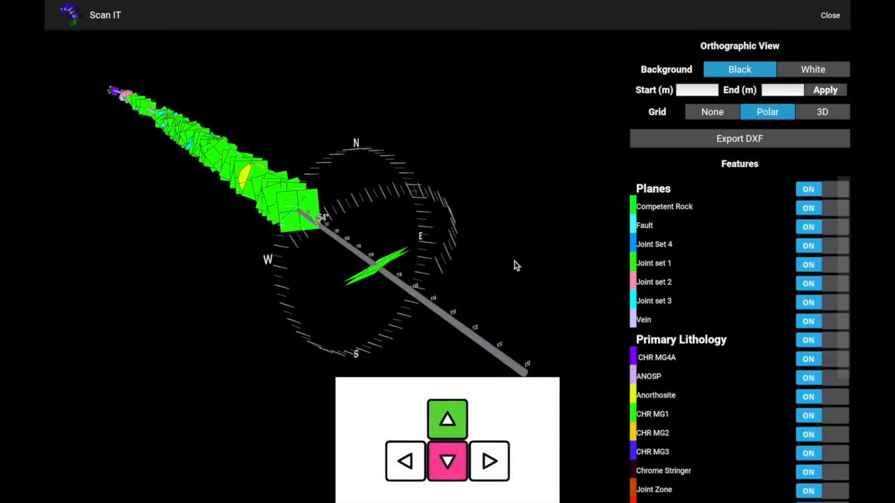
pyautogui.scroll(10, 514, 261)
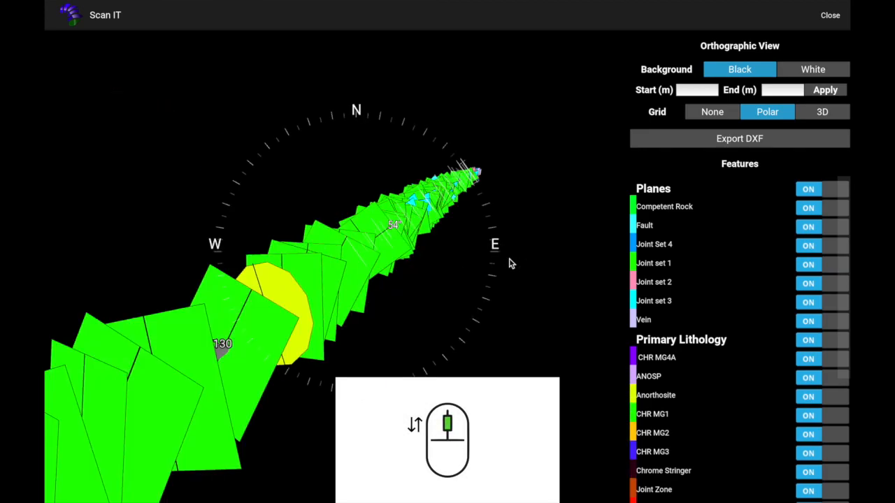
pyautogui.scroll(8, 509, 263)
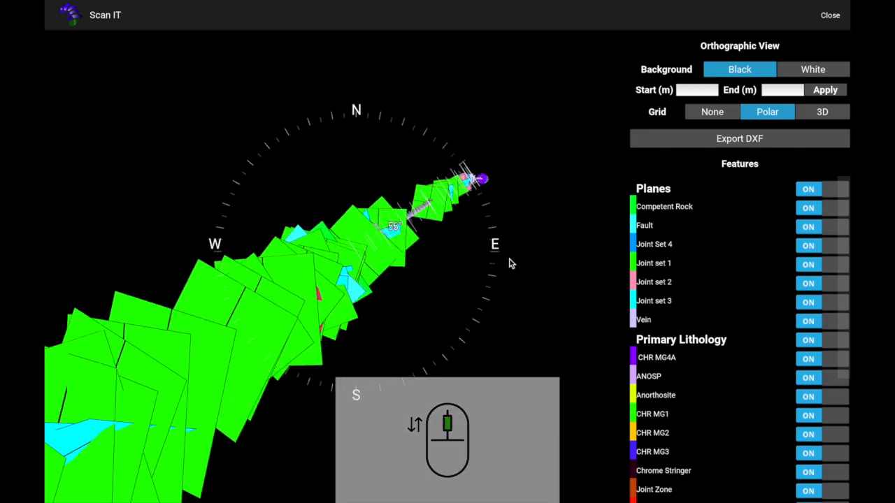
pyautogui.scroll(10, 511, 264)
pyautogui.scroll(-3, 435, 239)
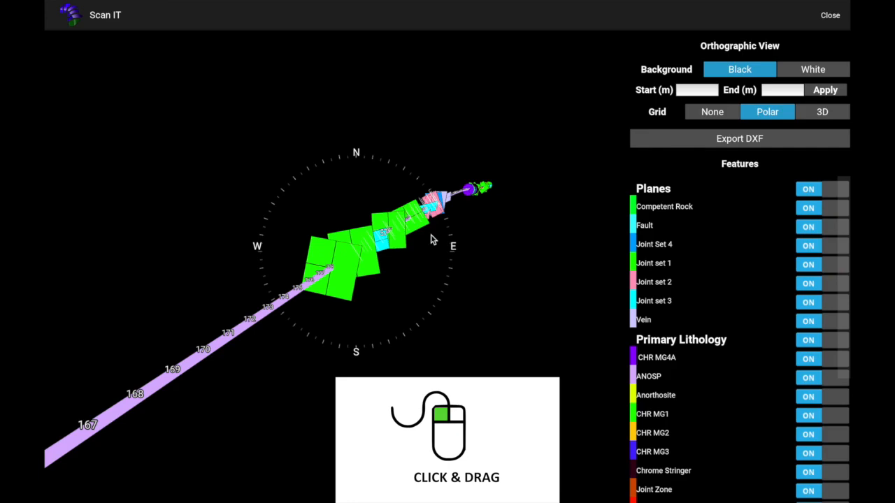
pyautogui.scroll(7, 424, 244)
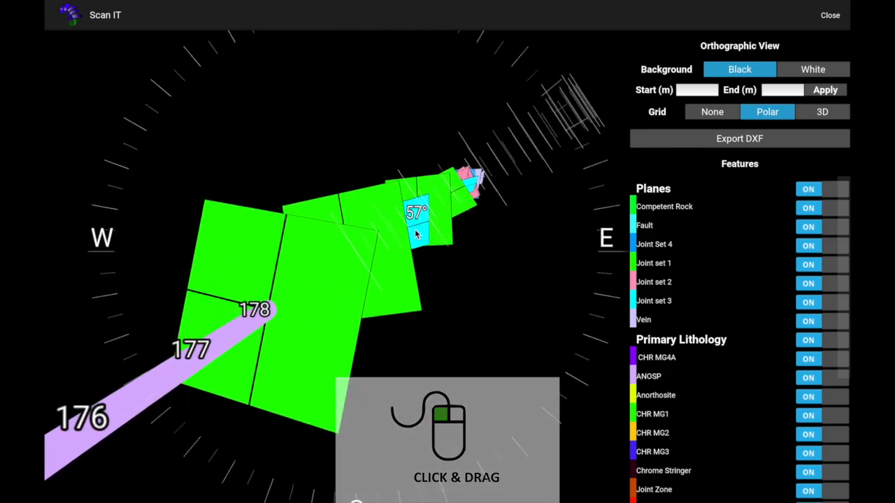
pyautogui.scroll(3, 420, 203)
pyautogui.moveTo(425, 200); pyautogui.dragTo(405, 250)
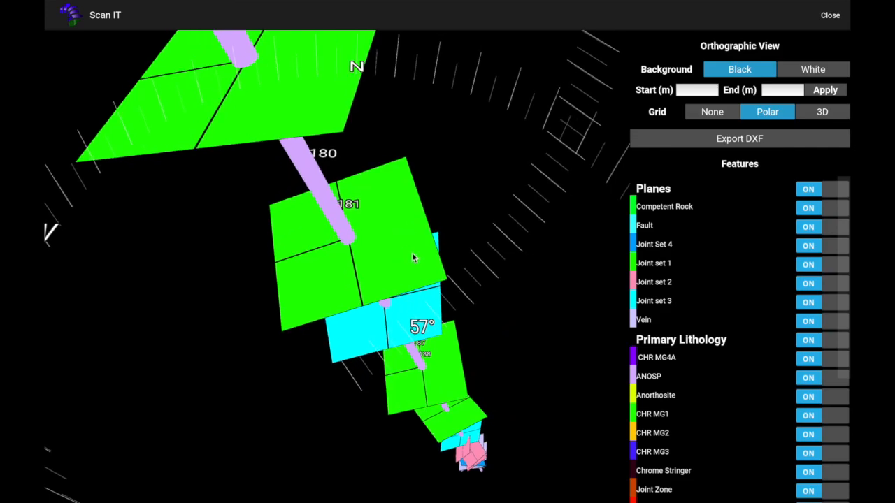
# Open Joint set 1's display options and set its plane size to 3.0
pyautogui.click(684, 266)
pyautogui.click(704, 301)
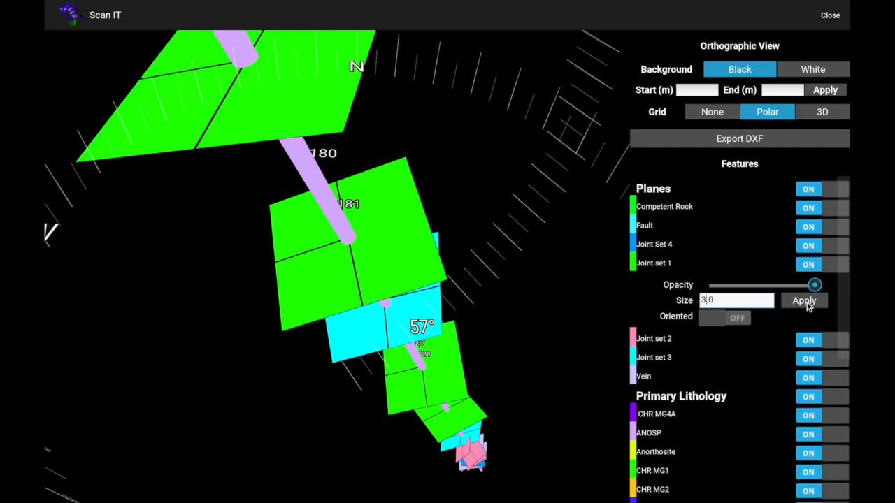
pyautogui.click(807, 302)
pyautogui.click(804, 301)
# Zoom and orbit along the borehole to inspect the resized Joint set 1 planes
pyautogui.scroll(-5, 528, 266)
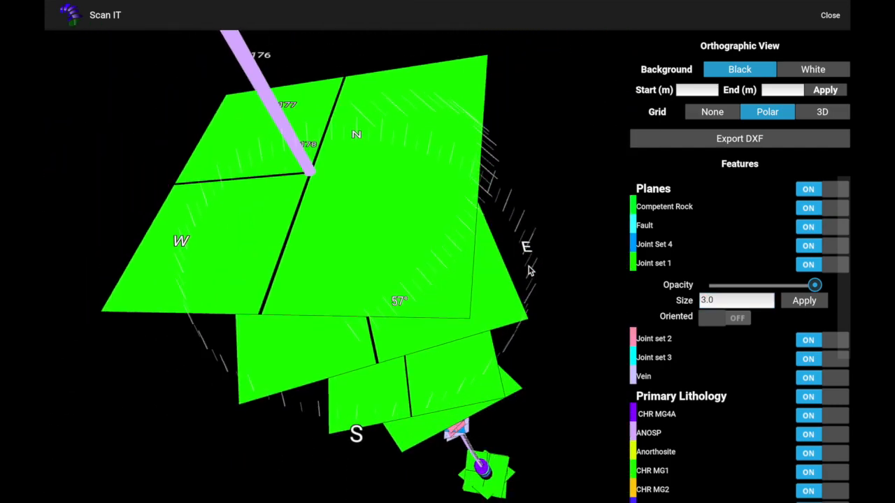
pyautogui.scroll(-4, 525, 267)
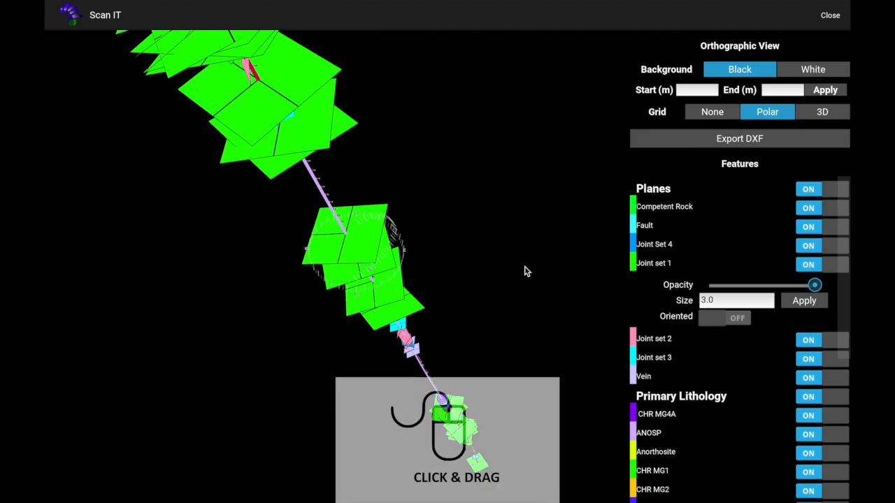
pyautogui.moveTo(423, 365); pyautogui.dragTo(253, 277)
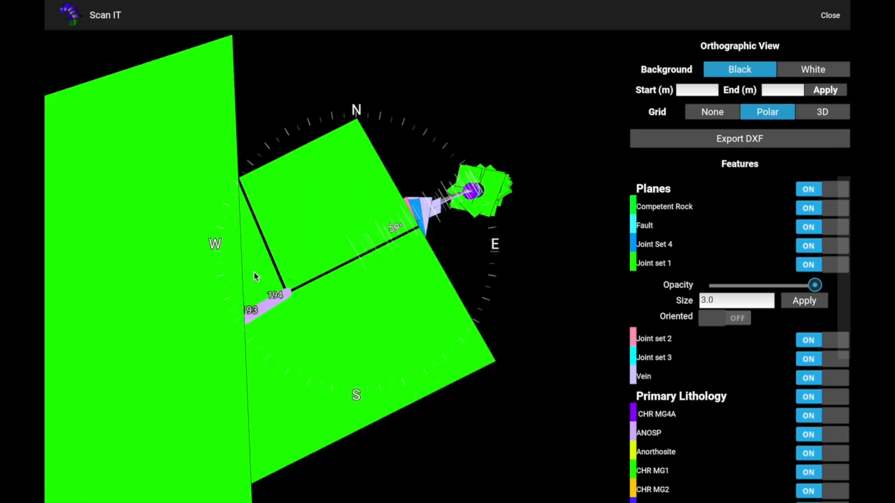
pyautogui.scroll(10, 254, 273)
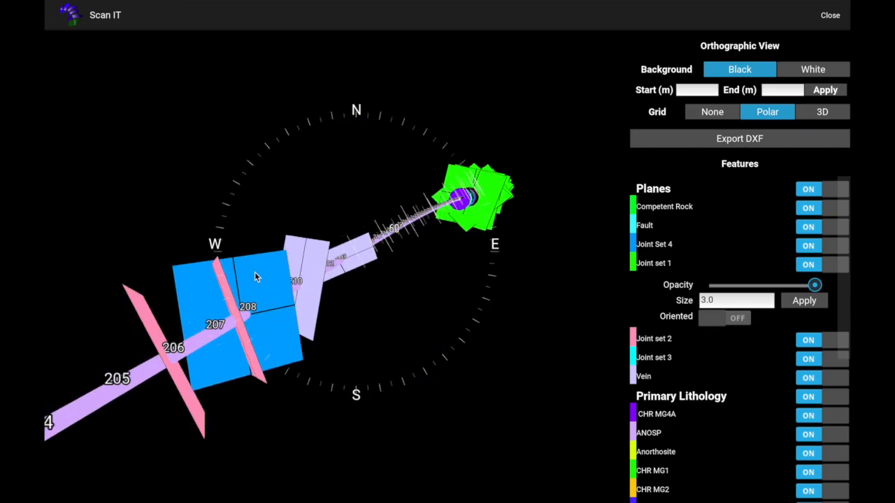
pyautogui.scroll(10, 256, 277)
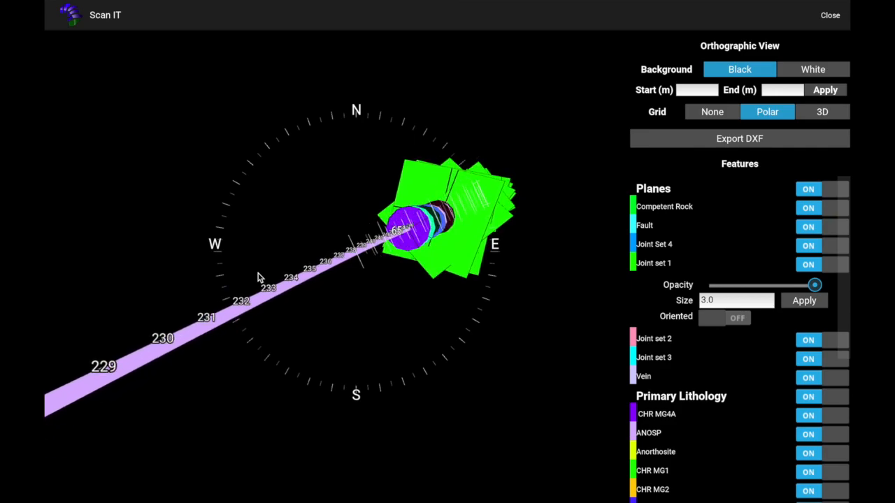
pyautogui.scroll(10, 260, 274)
pyautogui.moveTo(345, 298); pyautogui.dragTo(403, 234)
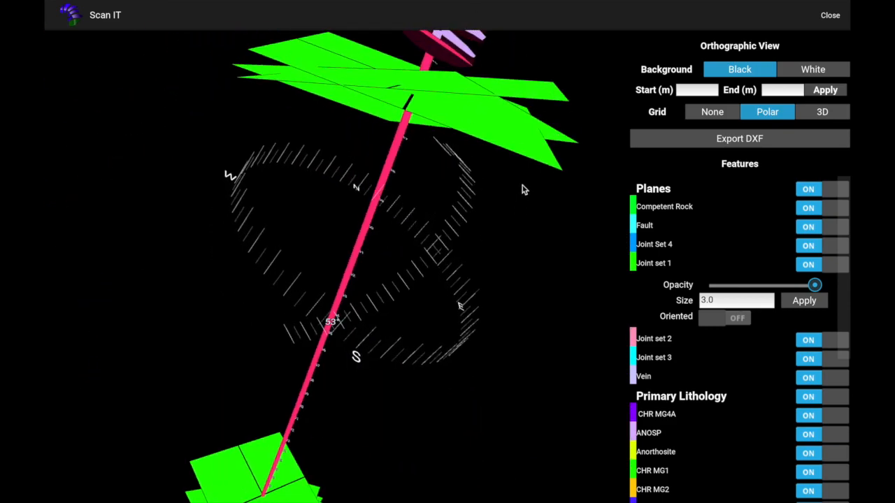
# Close the orthographic view, collapse the image list, and open the Stereonet projection
pyautogui.click(829, 19)
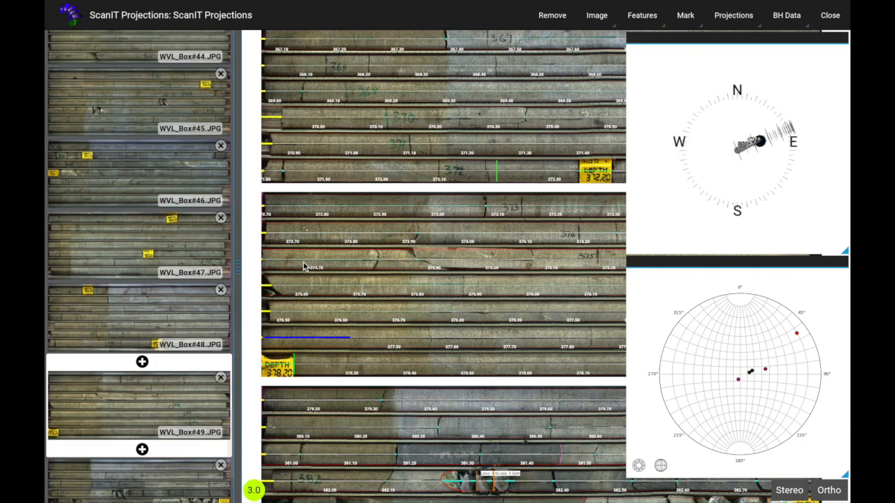
pyautogui.moveTo(239, 269); pyautogui.dragTo(98, 246)
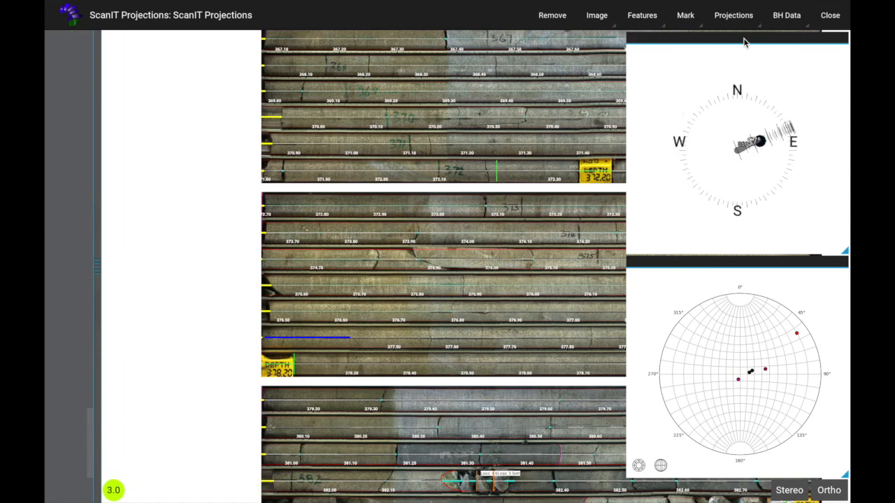
pyautogui.click(727, 19)
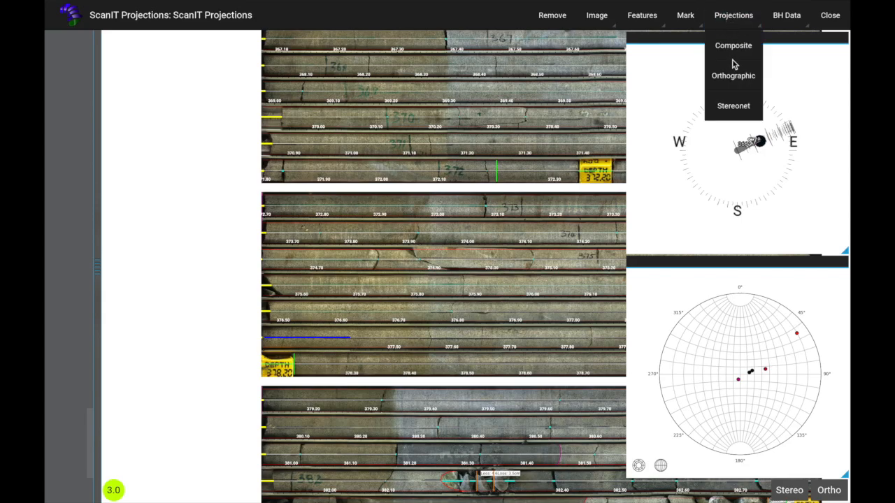
pyautogui.click(732, 109)
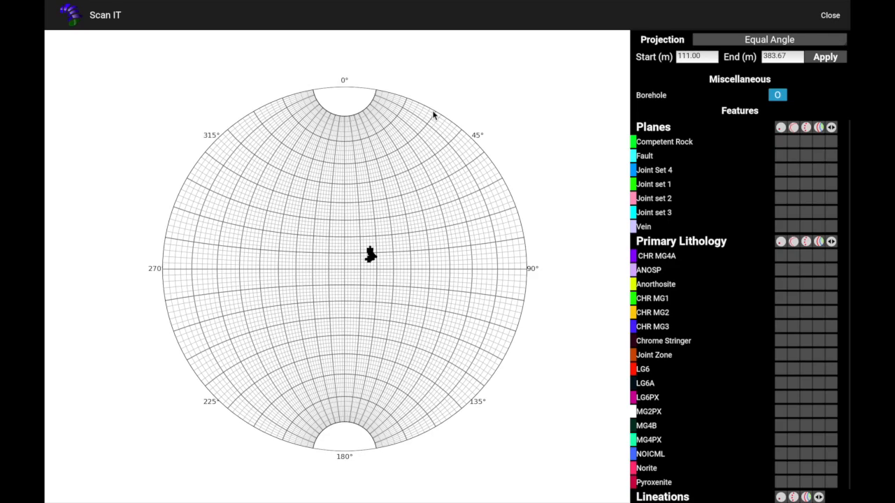
# Toggle the borehole display off and back on in the Equal Angle stereonet
pyautogui.click(753, 42)
pyautogui.click(755, 43)
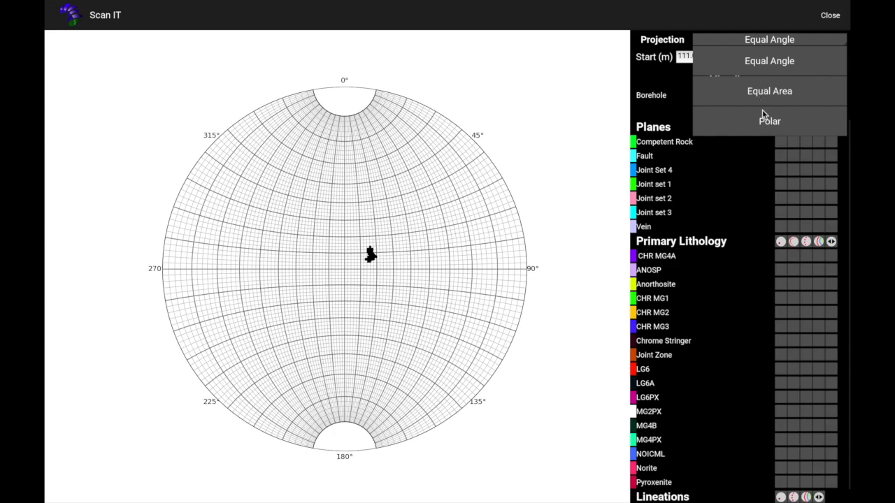
pyautogui.click(762, 68)
pyautogui.click(711, 59)
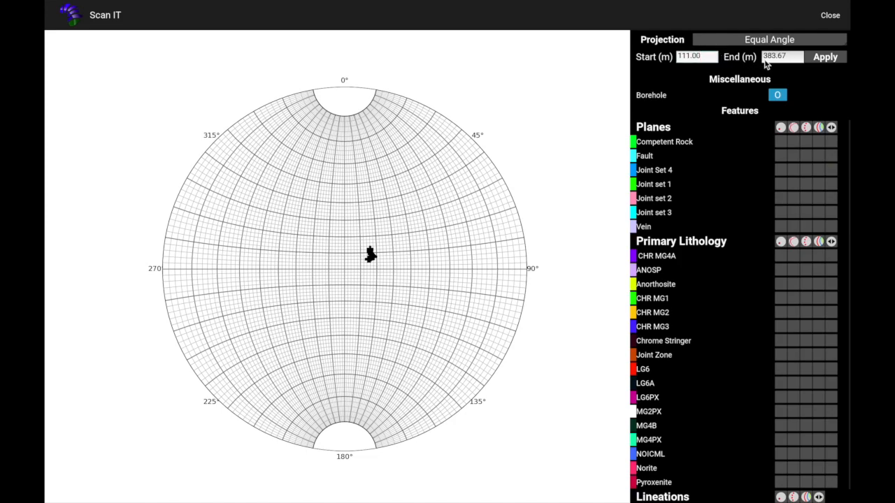
pyautogui.click(786, 60)
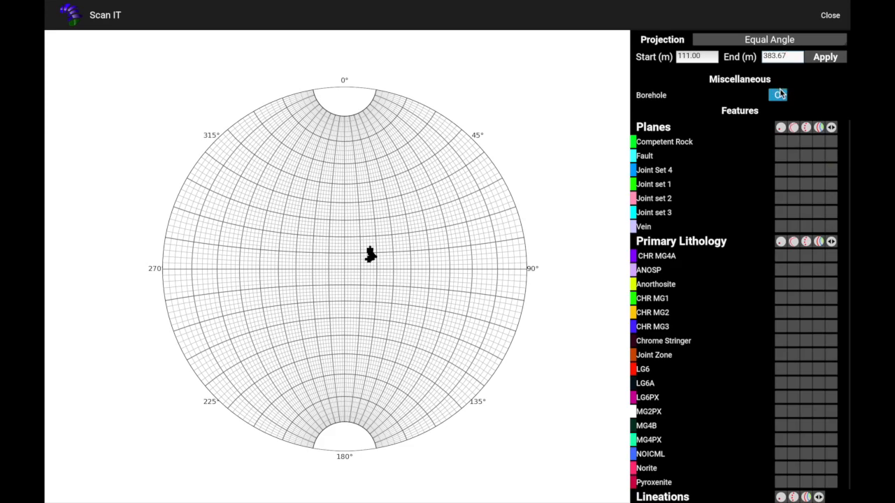
pyautogui.click(779, 96)
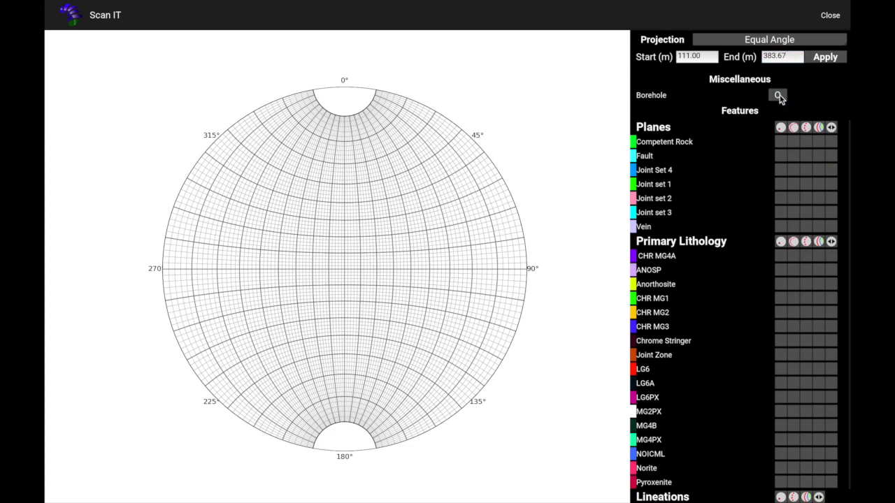
pyautogui.click(779, 97)
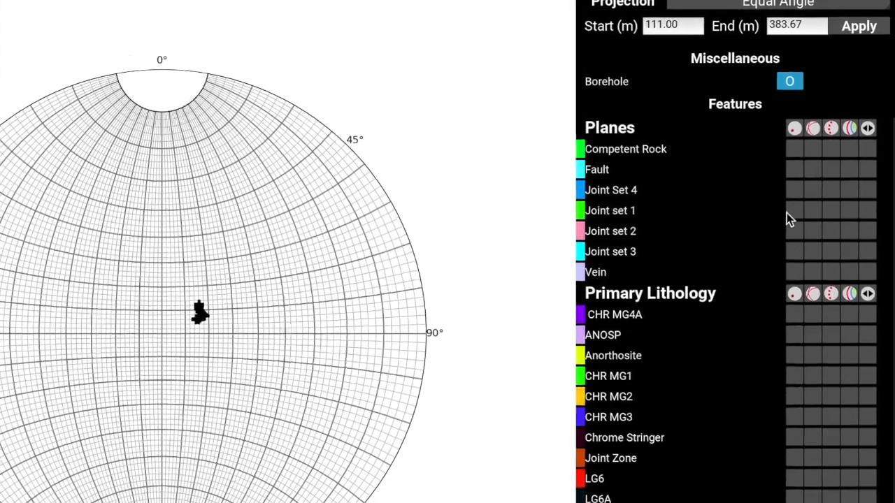
# Display Joint set 1 and Joint set 3 on the stereonet
pyautogui.click(794, 210)
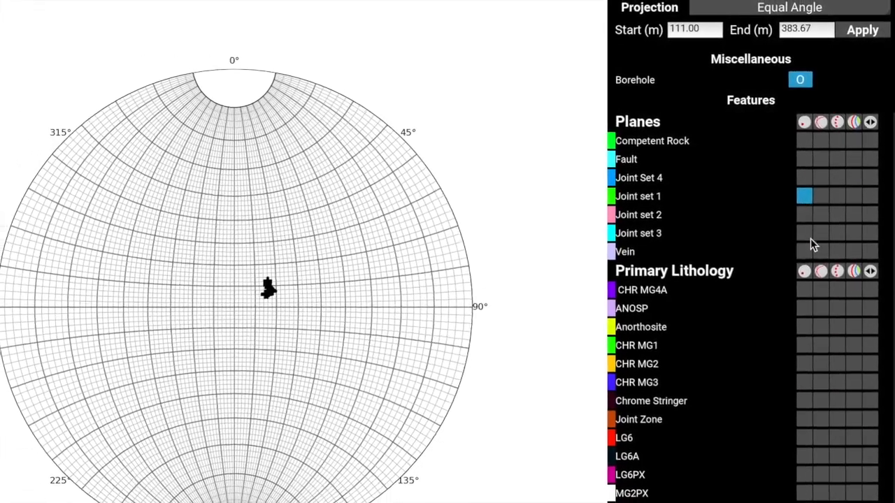
pyautogui.click(805, 233)
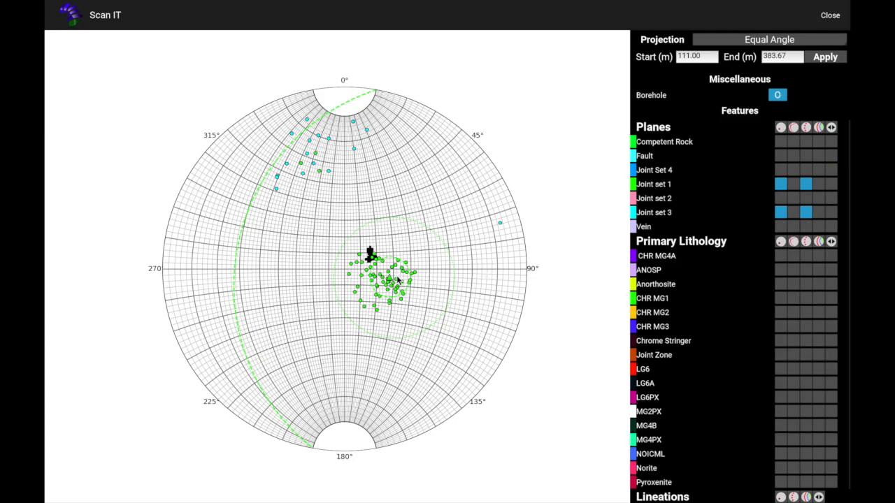
pyautogui.moveTo(390, 280)
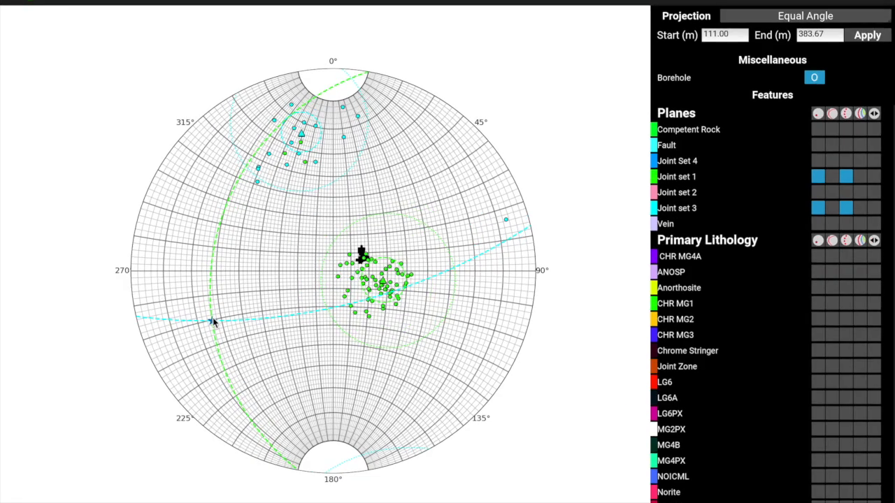
pyautogui.moveTo(213, 319)
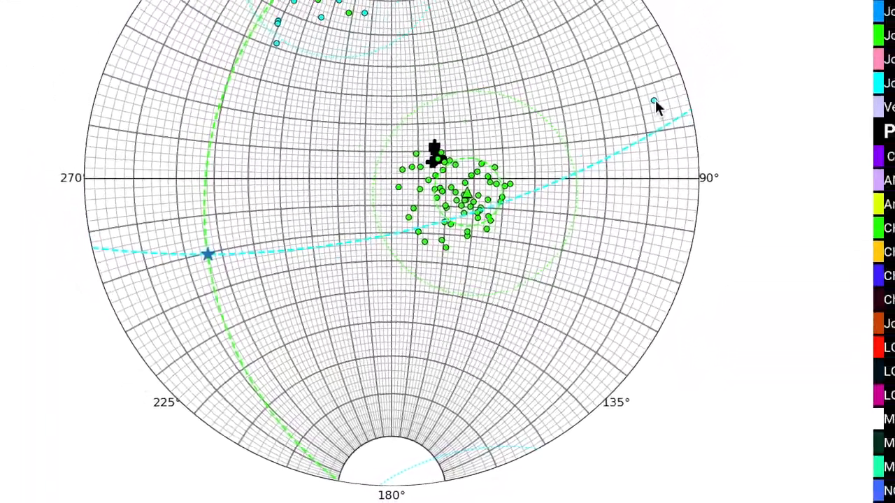
# Switch the stereonet projection to Polar
pyautogui.click(715, 52)
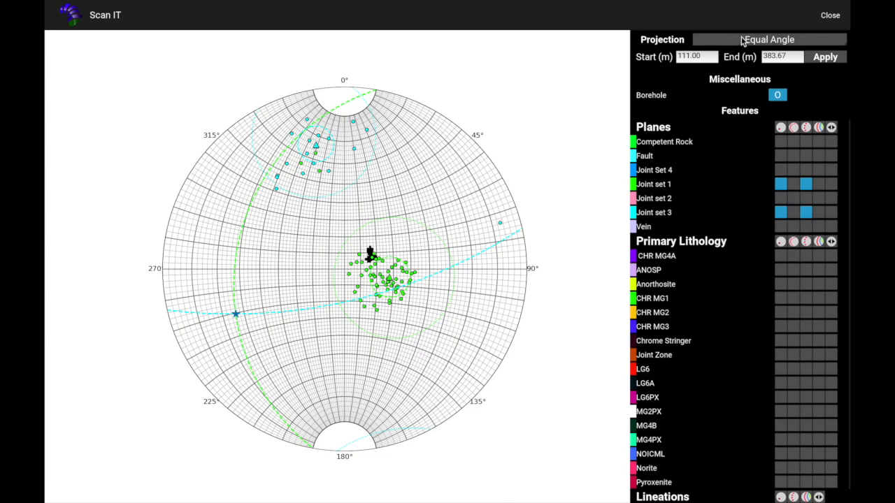
pyautogui.click(742, 41)
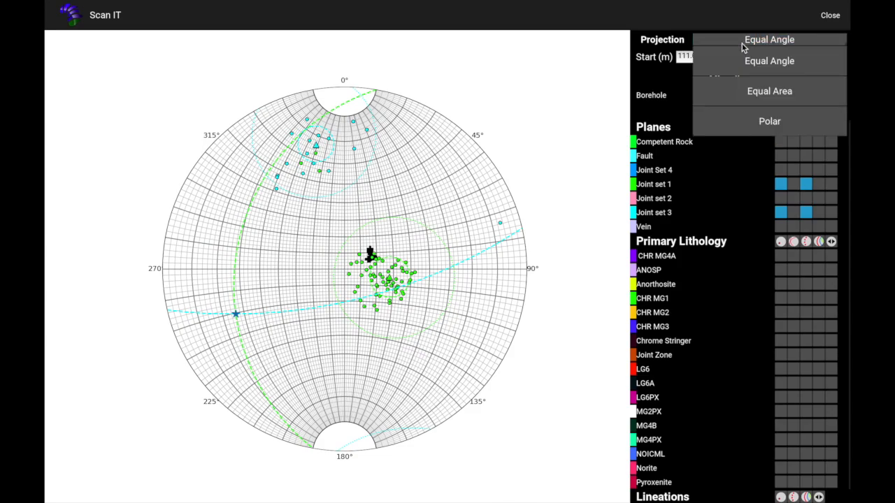
pyautogui.click(764, 121)
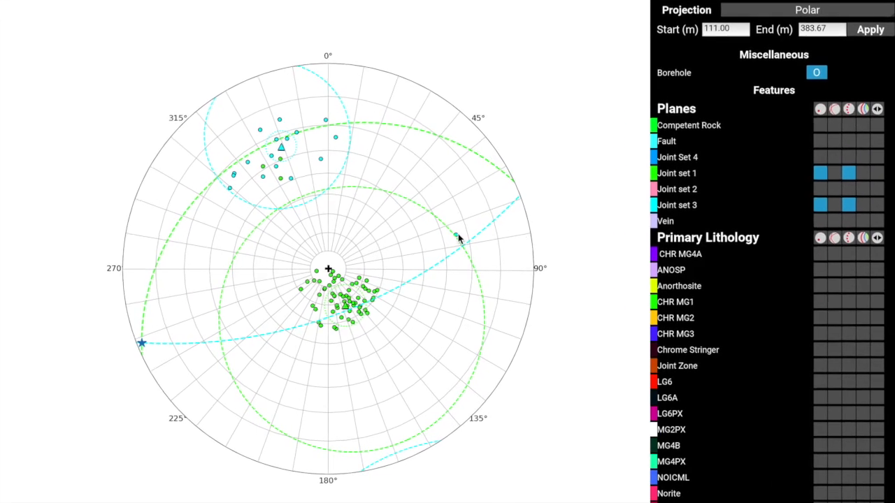
# Select the outlying Joint set 3 pole near 90° to label it, then try deleting the label
pyautogui.click(459, 240)
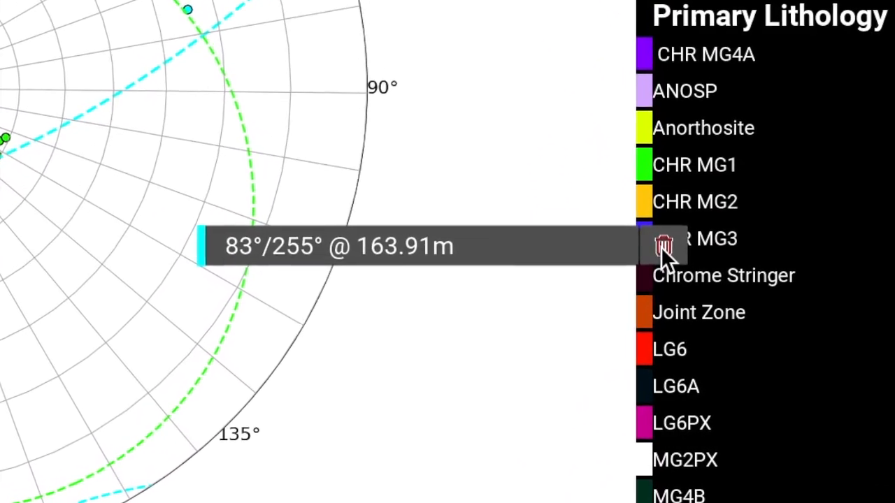
pyautogui.click(656, 258)
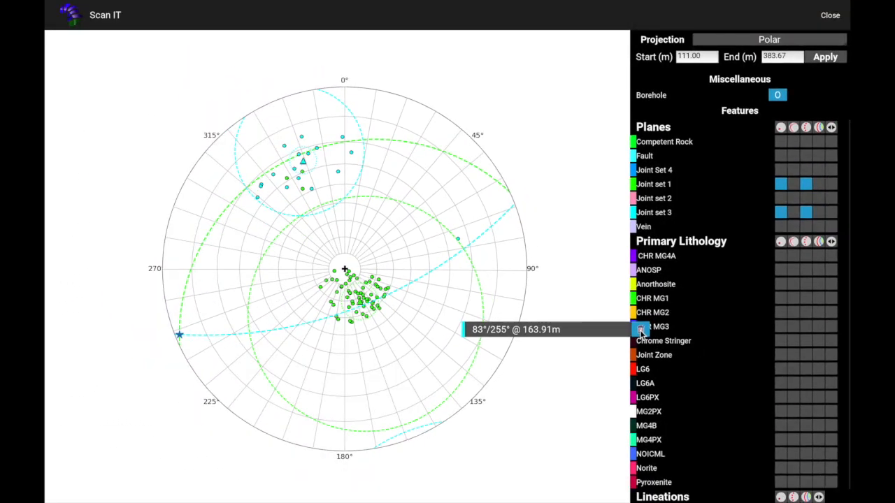
# Dismiss the pole label and query the orientations of the borehole star and the Joint set 3 mean pole
pyautogui.click(641, 329)
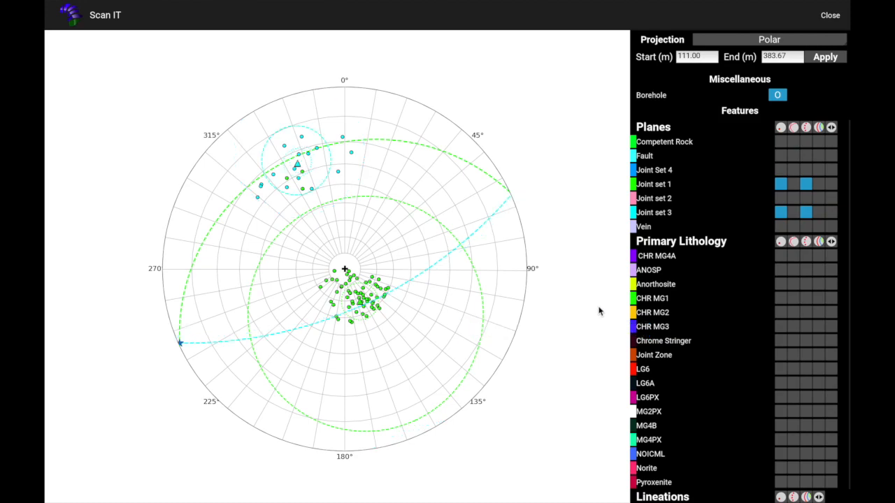
pyautogui.click(180, 343)
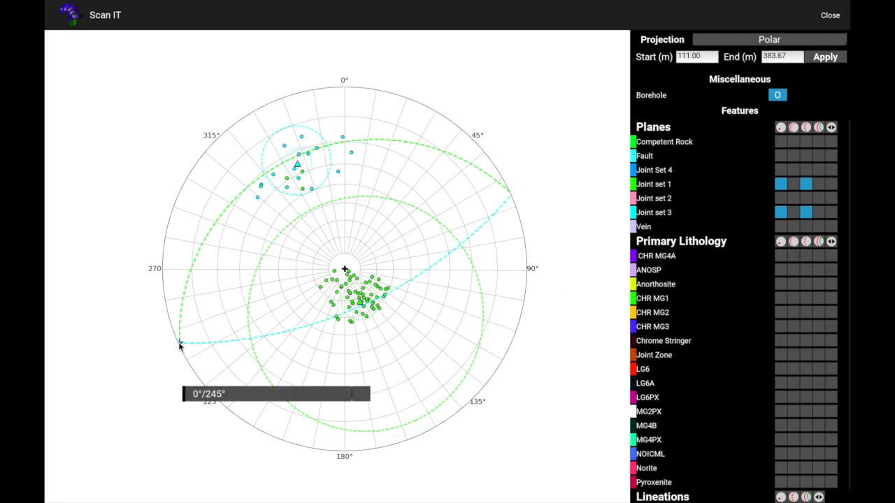
pyautogui.click(297, 163)
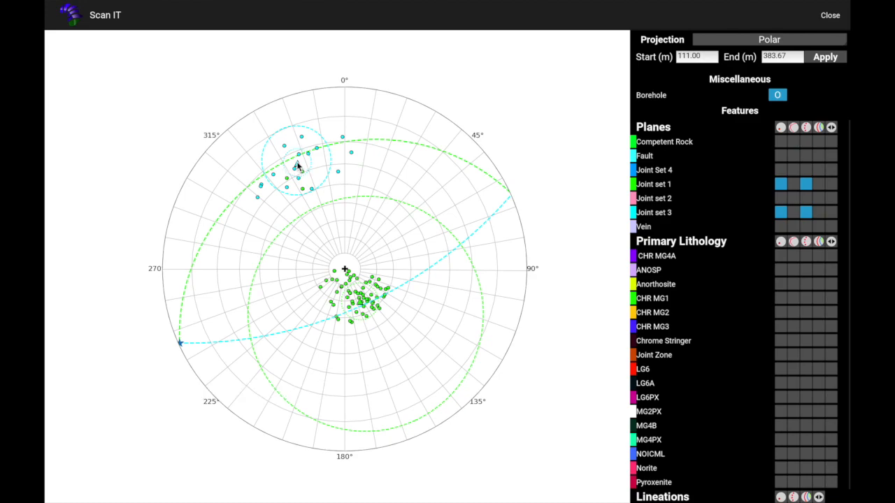
# Switch the projection to Equal Angle and enable the contour displays for Joint set 1 and Joint set 3
pyautogui.click(734, 42)
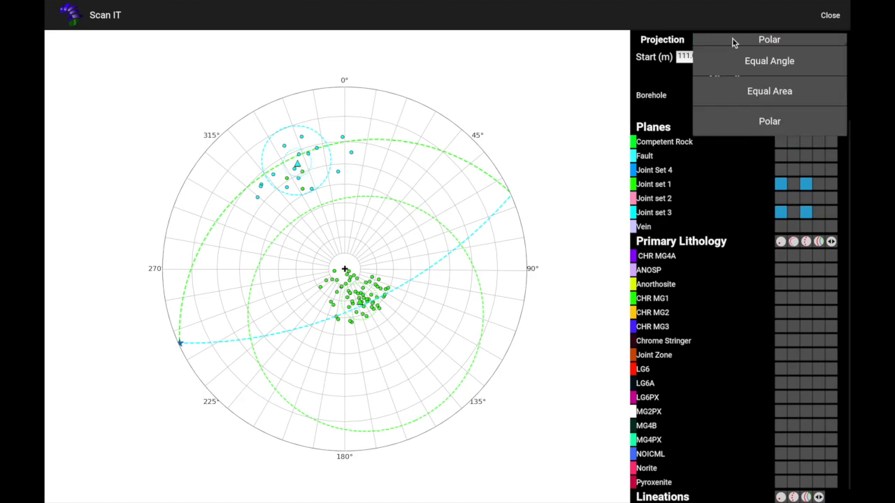
pyautogui.click(770, 62)
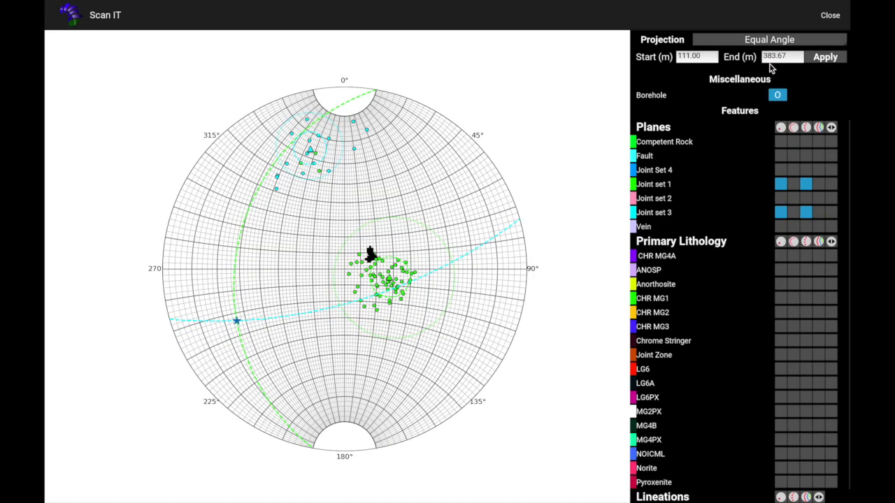
pyautogui.click(822, 185)
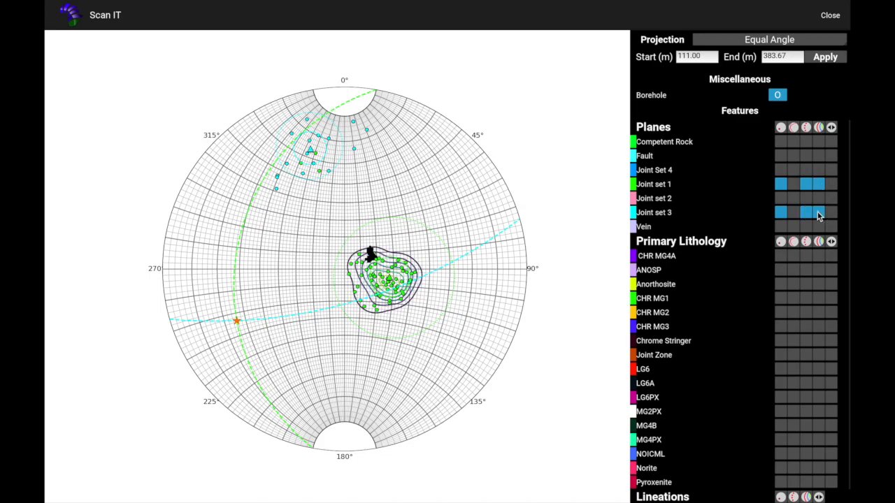
pyautogui.click(817, 212)
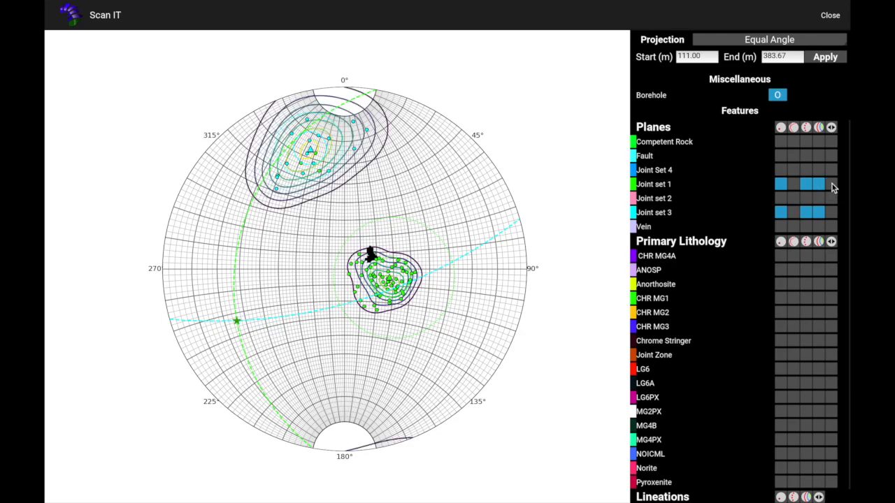
pyautogui.click(832, 184)
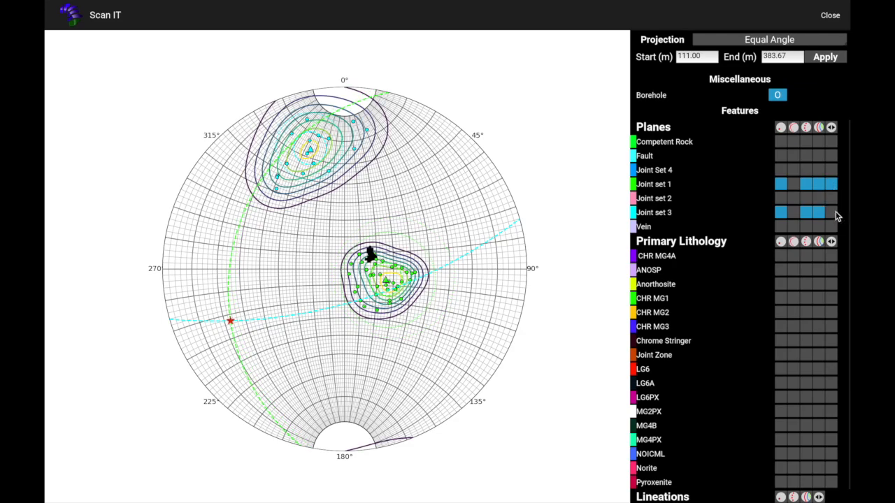
pyautogui.click(832, 213)
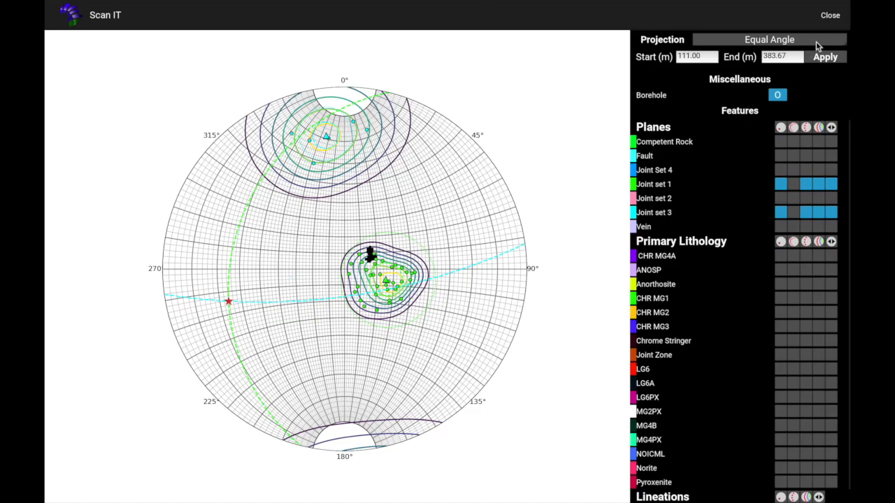
# Close the stereonet window and open the Composite projection view
pyautogui.click(831, 16)
pyautogui.click(831, 16)
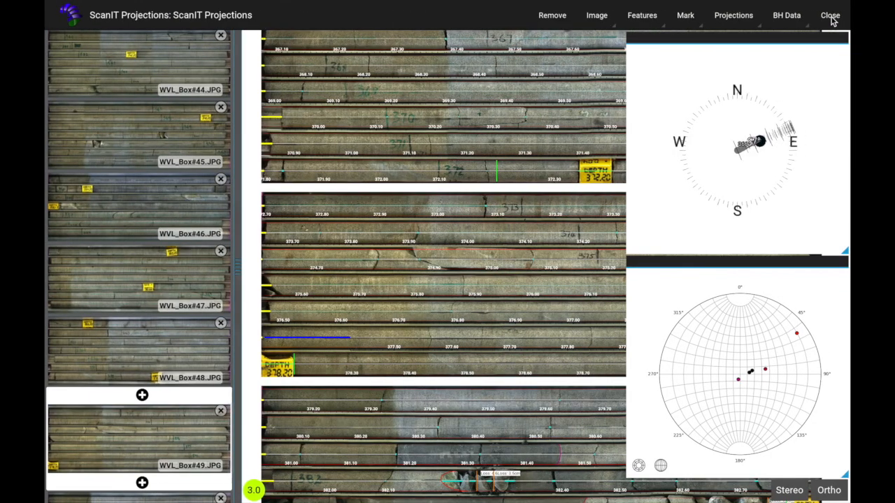
pyautogui.moveTo(476, 233); pyautogui.dragTo(422, 282)
pyautogui.moveTo(761, 117); pyautogui.dragTo(769, 72)
pyautogui.click(743, 20)
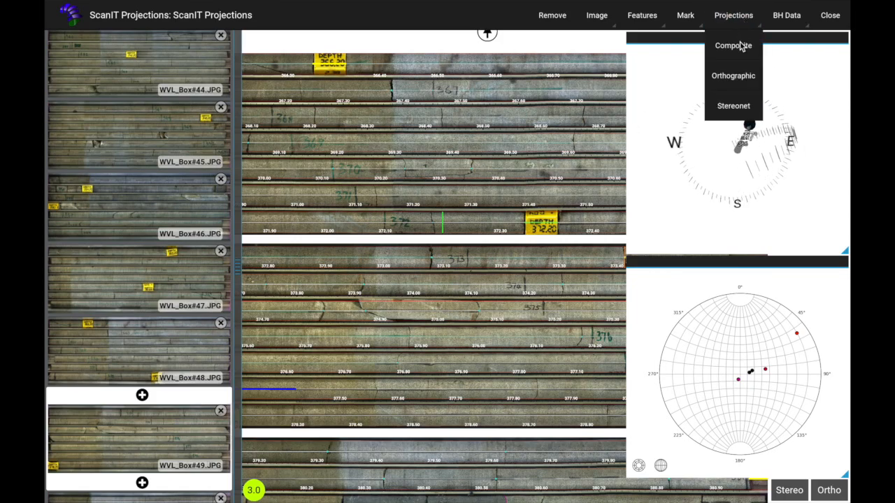
pyautogui.click(734, 47)
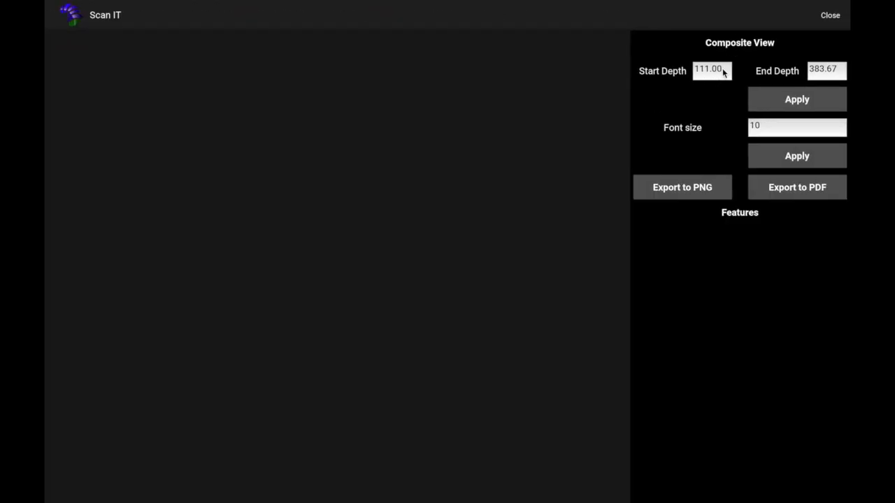
# Set the composite view depth range to start at 246 and end at 258 and apply it
pyautogui.moveTo(724, 72); pyautogui.dragTo(690, 75)
pyautogui.write('246')
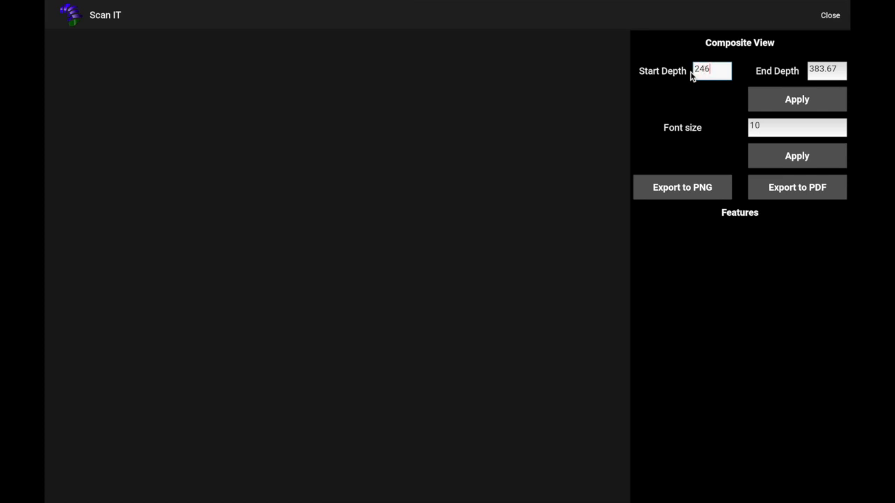
pyautogui.press('Tab')
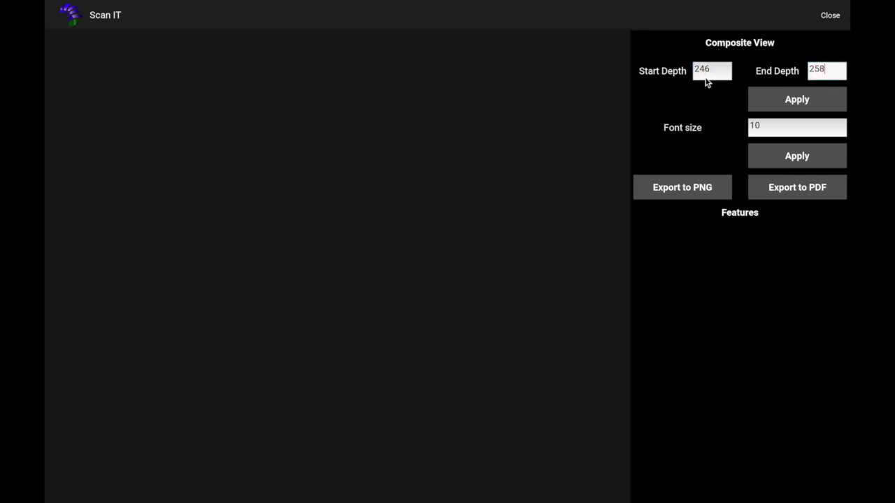
pyautogui.click(775, 105)
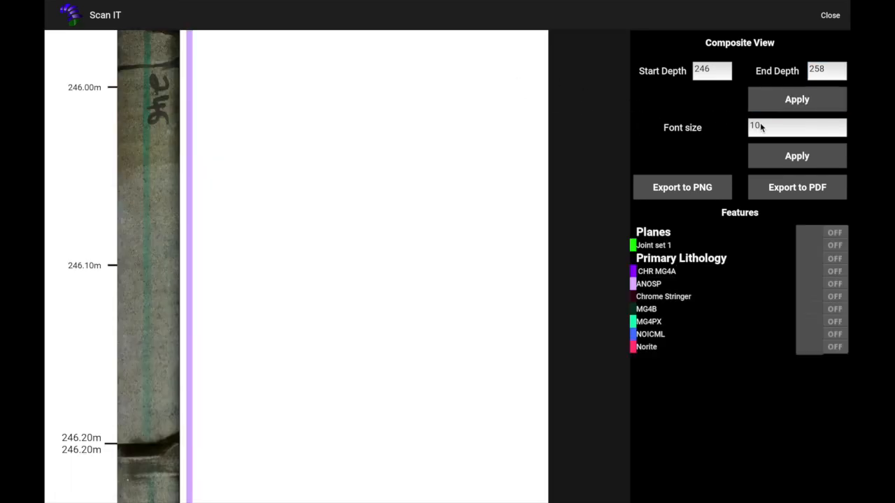
# Set the font size to 15, apply it, and switch all plane and lithology features on
pyautogui.moveTo(762, 127); pyautogui.dragTo(740, 124)
pyautogui.press('BackSpace')
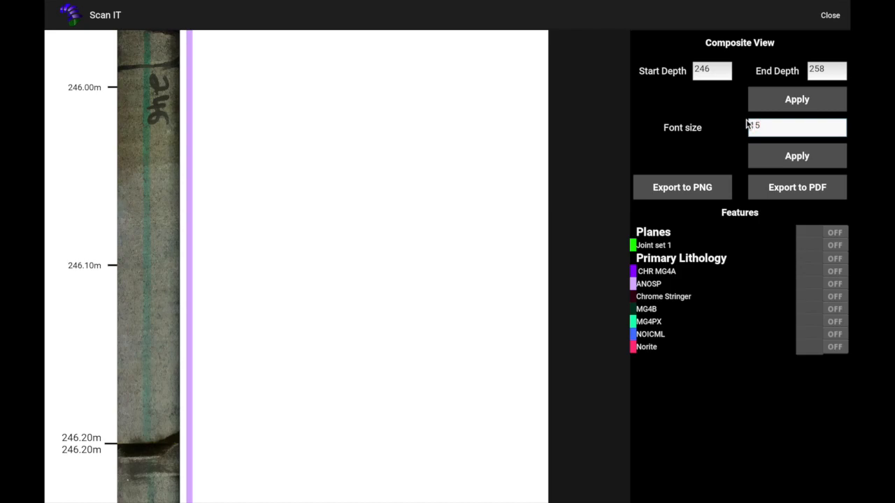
pyautogui.click(790, 158)
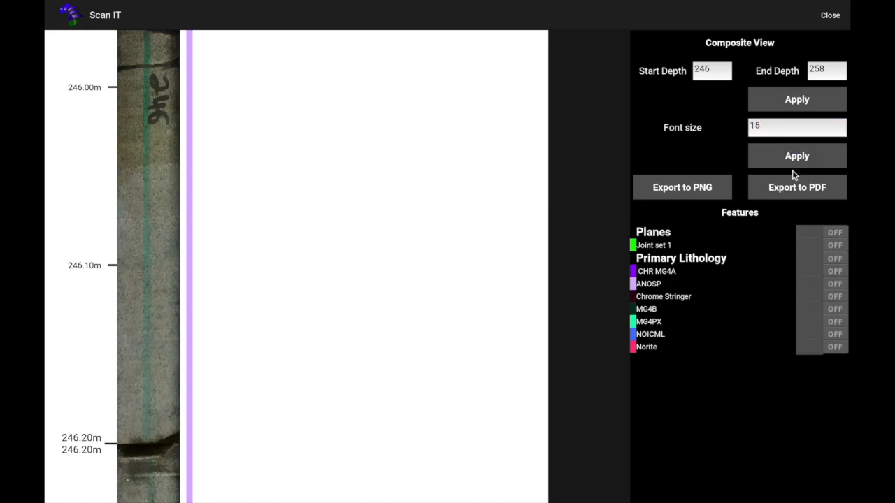
pyautogui.click(809, 235)
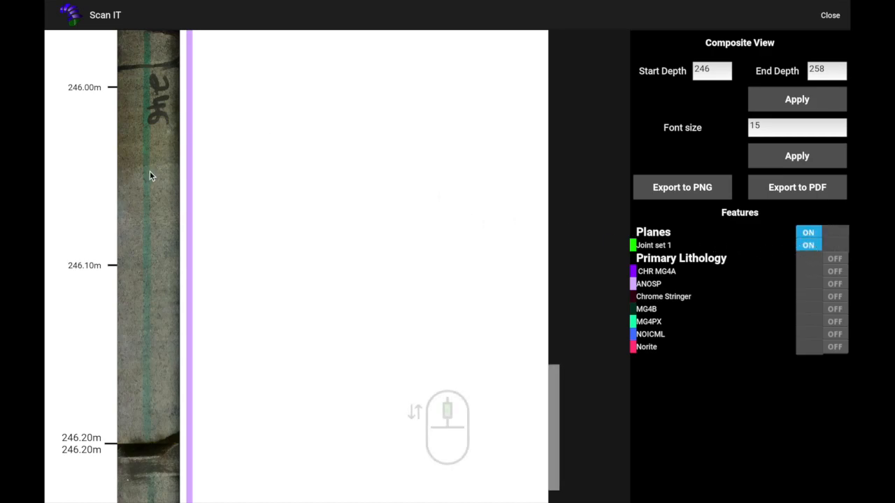
pyautogui.moveTo(210, 218); pyautogui.dragTo(287, 217)
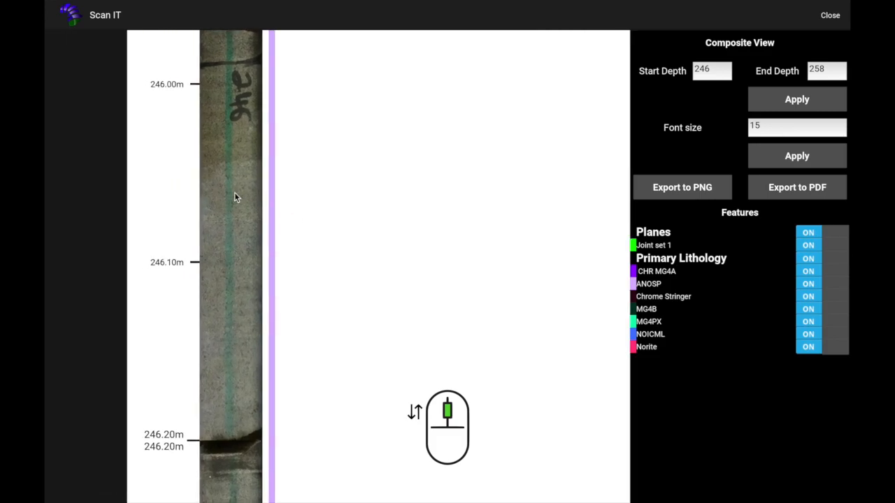
# Scroll down through the composite log to review the feature traces, orientations and descriptions
pyautogui.scroll(5, 234, 207)
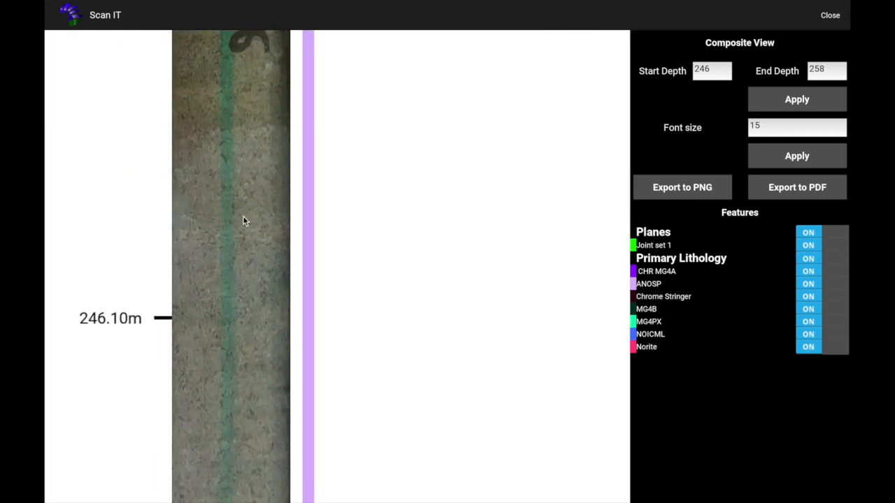
pyautogui.scroll(2, 244, 217)
pyautogui.scroll(-6, 242, 221)
pyautogui.press('Down')
pyautogui.press('Down')
pyautogui.press('Down')
pyautogui.press('Down')
pyautogui.press('Down')
pyautogui.press('Down')
pyautogui.press('Down')
pyautogui.press('Down')
pyautogui.press('Down')
pyautogui.press('Down')
pyautogui.press('Down')
pyautogui.press('Down')
pyautogui.press('Down')
pyautogui.press('Down')
pyautogui.press('Down')
pyautogui.press('Down')
pyautogui.press('Down')
pyautogui.press('Down')
pyautogui.press('Down')
pyautogui.press('Down')
pyautogui.scroll(-8, 239, 234)
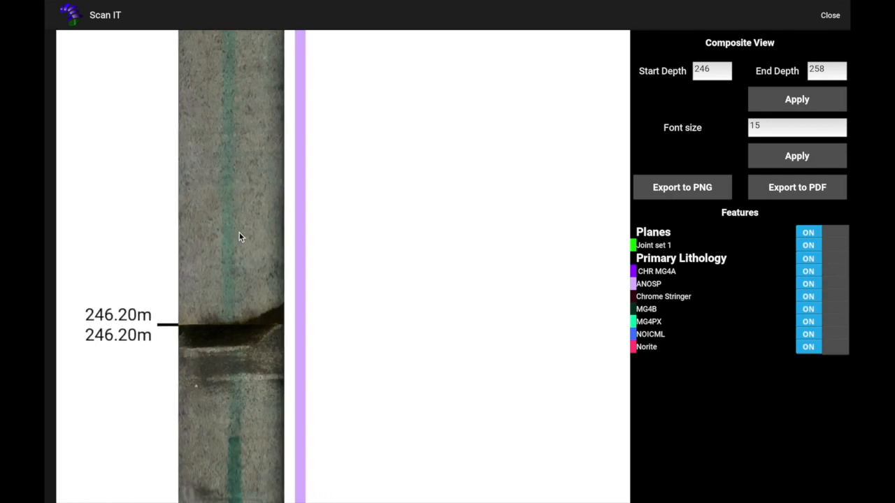
pyautogui.press('Down')
pyautogui.scroll(7, 266, 143)
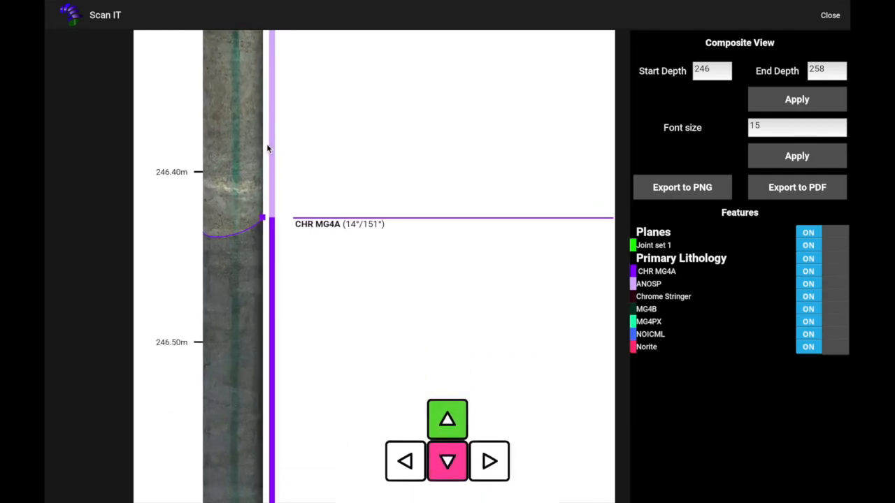
pyautogui.press('Down')
pyautogui.scroll(-9, 284, 184)
pyautogui.press('Down')
pyautogui.press('Down')
pyautogui.press('Down')
pyautogui.press('Down')
pyautogui.scroll(-6, 284, 184)
pyautogui.press('Down')
pyautogui.press('Down')
pyautogui.press('Down')
pyautogui.press('Down')
pyautogui.press('Down')
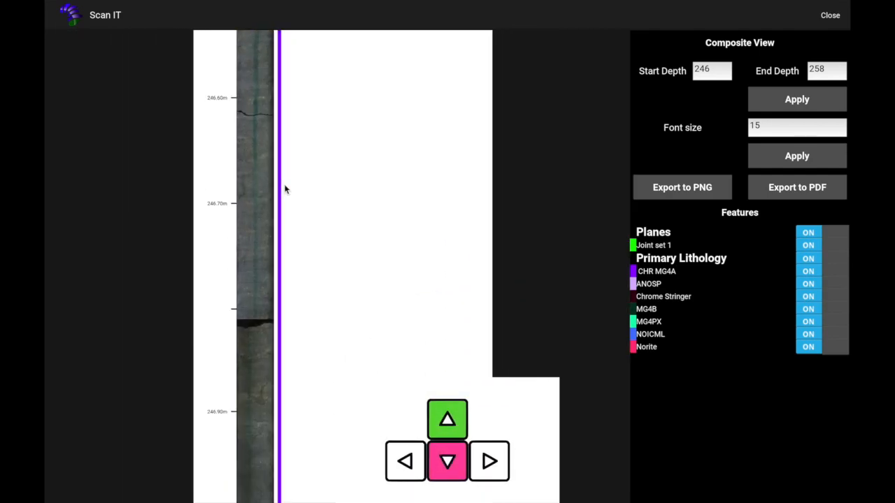
pyautogui.press('Down')
pyautogui.press('Down')
pyautogui.press('Down')
pyautogui.press('Down')
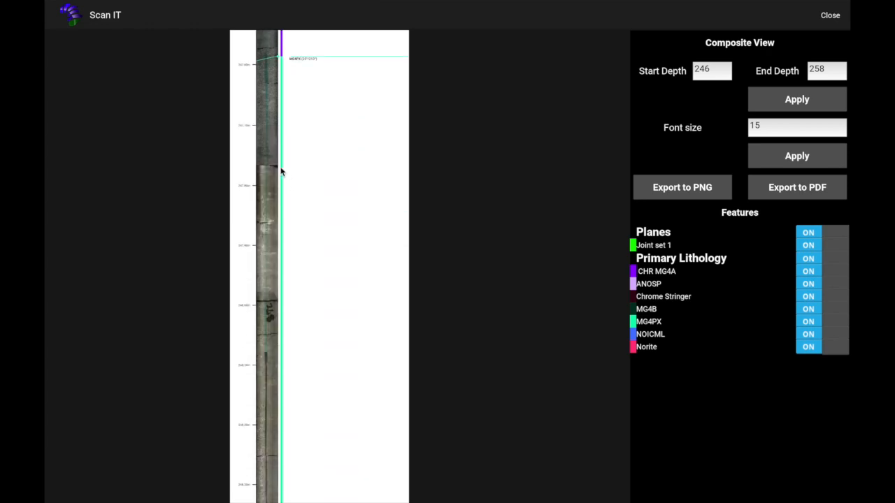
pyautogui.scroll(6, 273, 153)
pyautogui.scroll(2, 272, 150)
pyautogui.press('Down')
pyautogui.press('Down')
pyautogui.press('Down')
pyautogui.press('Down')
pyautogui.press('Down')
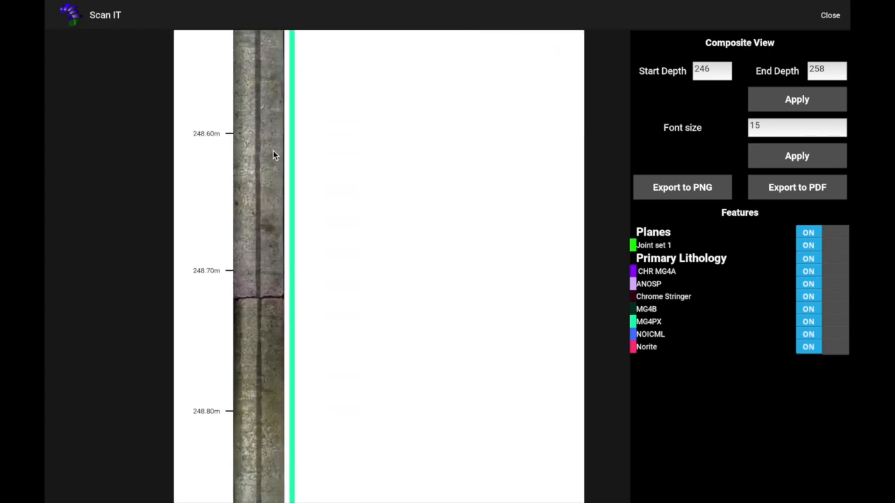
pyautogui.press('Down')
pyautogui.press('Down')
pyautogui.press('Down')
pyautogui.press('Down')
pyautogui.press('Down')
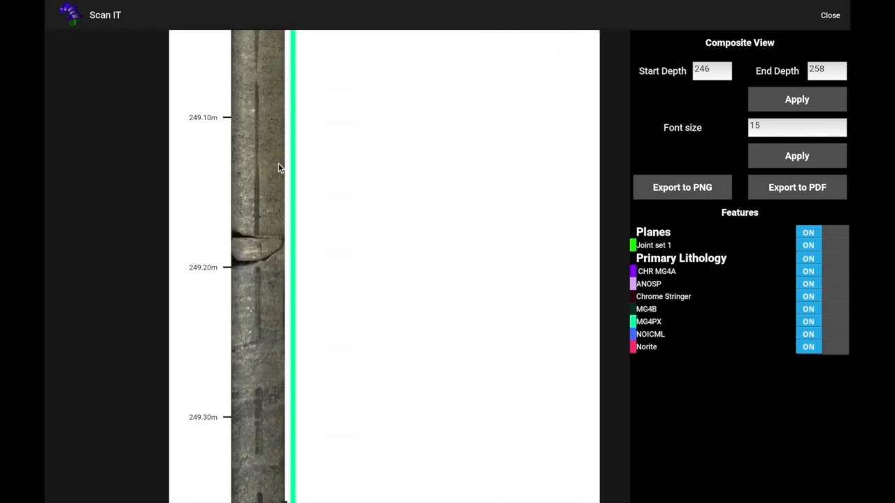
pyautogui.press('Down')
pyautogui.press('Down')
pyautogui.press('Down')
pyautogui.press('Down')
pyautogui.press('Down')
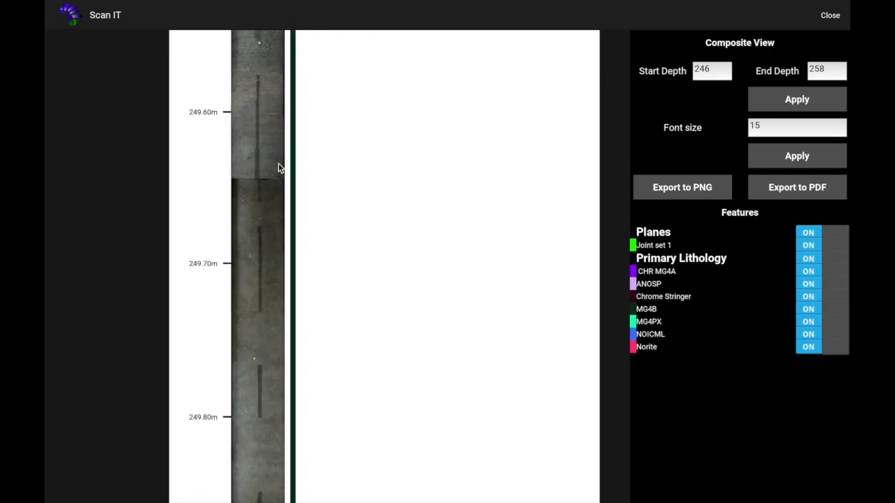
pyautogui.press('Down')
pyautogui.press('Down')
pyautogui.press('Down')
pyautogui.press('Down')
pyautogui.press('Down')
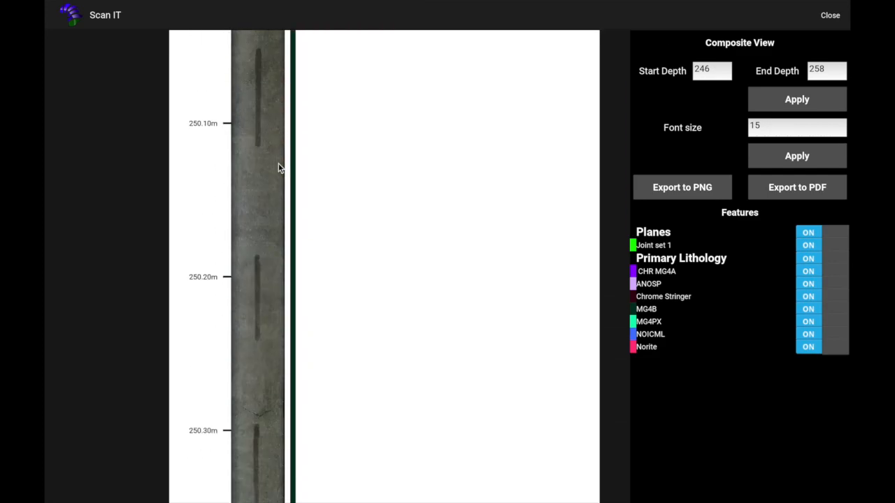
pyautogui.press('Down')
pyautogui.press('Down')
pyautogui.press('Down')
pyautogui.press('Down')
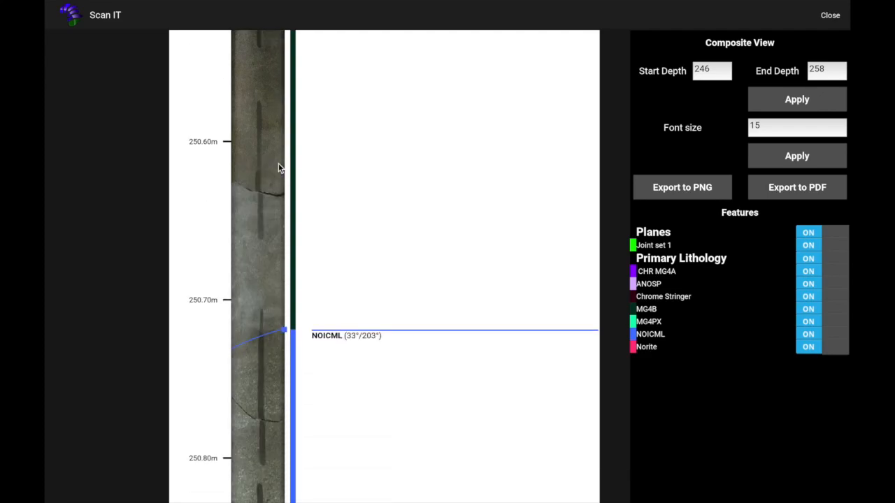
pyautogui.scroll(-5, 278, 167)
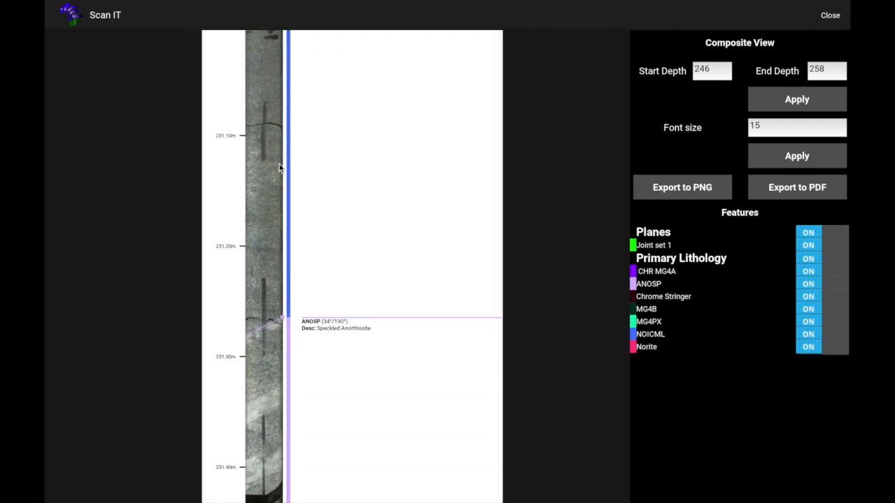
pyautogui.press('Down')
pyautogui.press('Down')
pyautogui.press('Down')
pyautogui.press('Down')
pyautogui.press('Down')
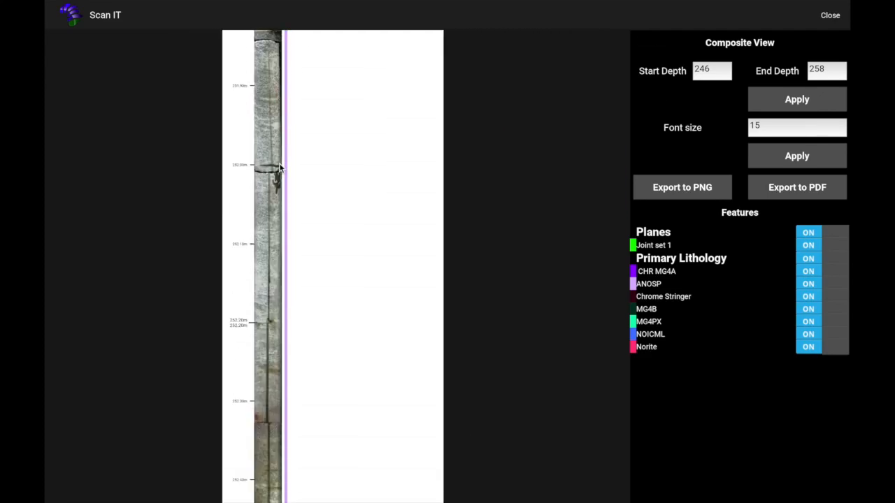
pyautogui.press('Down')
pyautogui.press('Down')
pyautogui.press('Down')
pyautogui.press('Down')
pyautogui.press('Down')
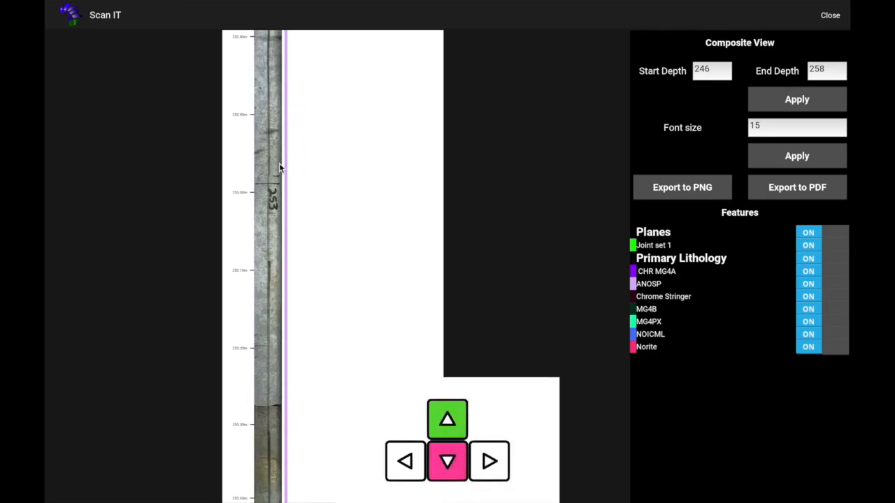
pyautogui.press('Down')
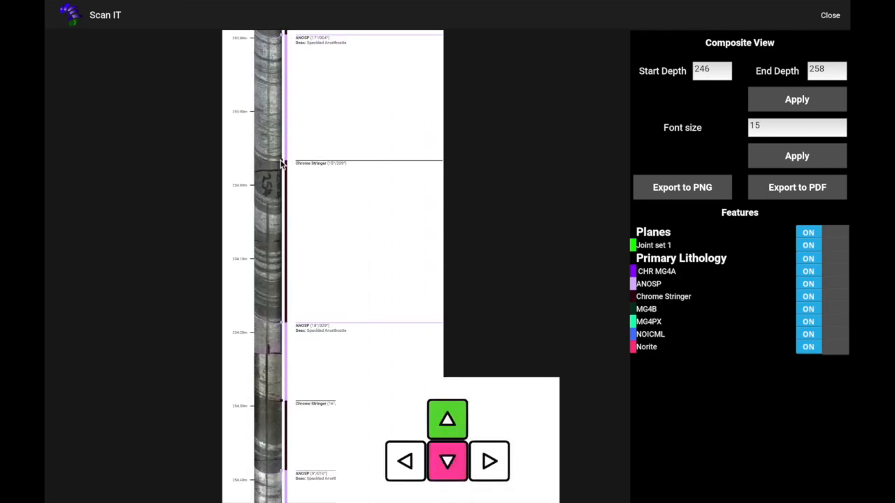
pyautogui.scroll(5, 279, 165)
pyautogui.scroll(-8, 279, 164)
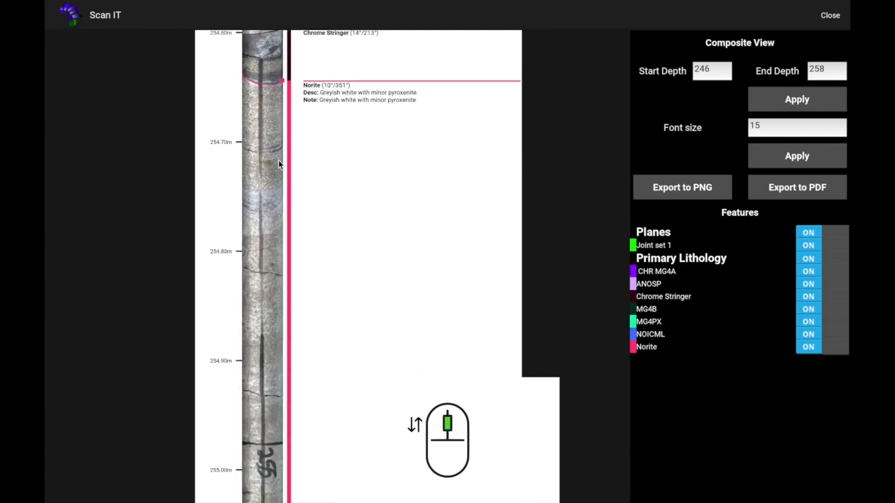
pyautogui.press('Down')
pyautogui.press('Down')
pyautogui.press('Down')
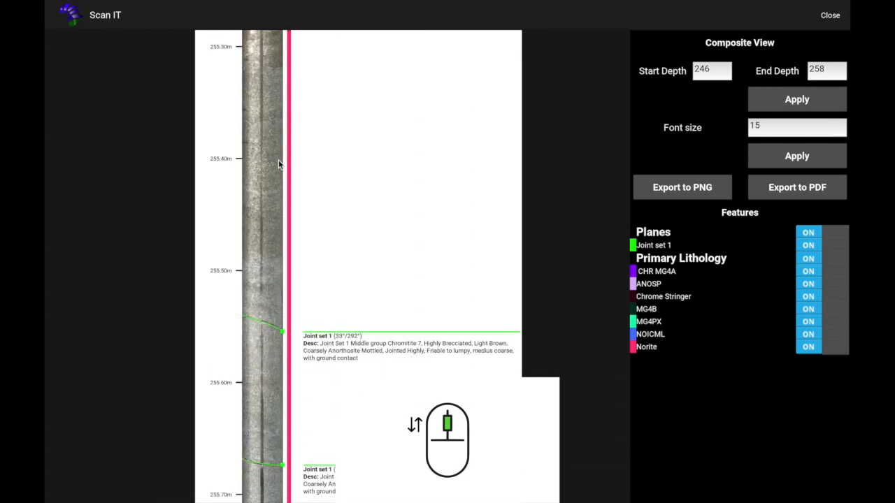
pyautogui.scroll(4, 279, 164)
pyautogui.press('Down')
pyautogui.press('Down')
pyautogui.press('Down')
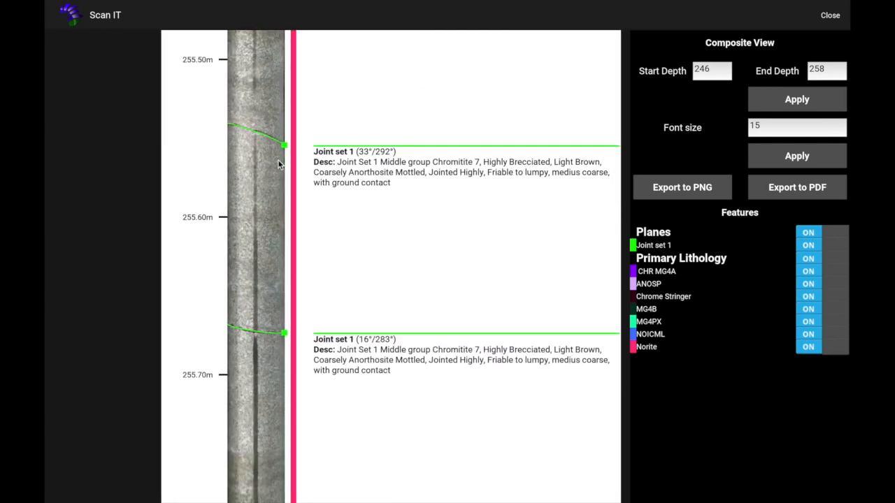
pyautogui.scroll(1, 278, 165)
pyautogui.moveTo(352, 220); pyautogui.dragTo(302, 224)
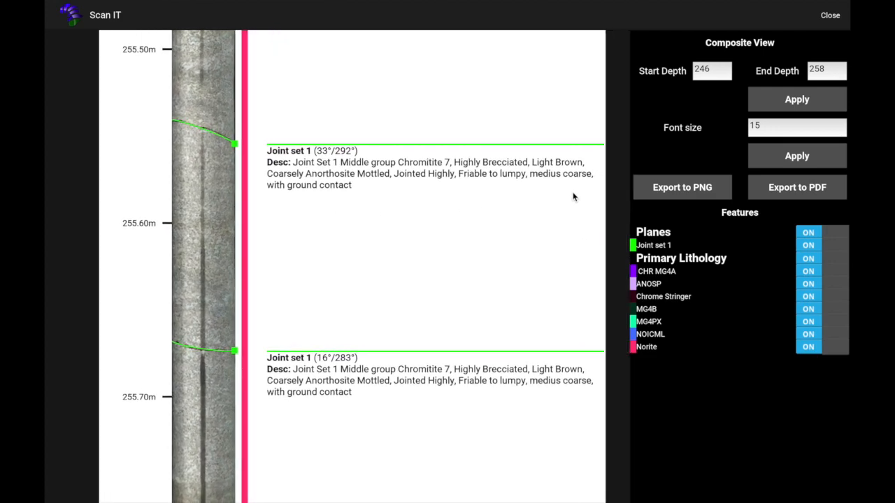
# Export the composite view to PDF, saving it under the default file name
pyautogui.click(773, 187)
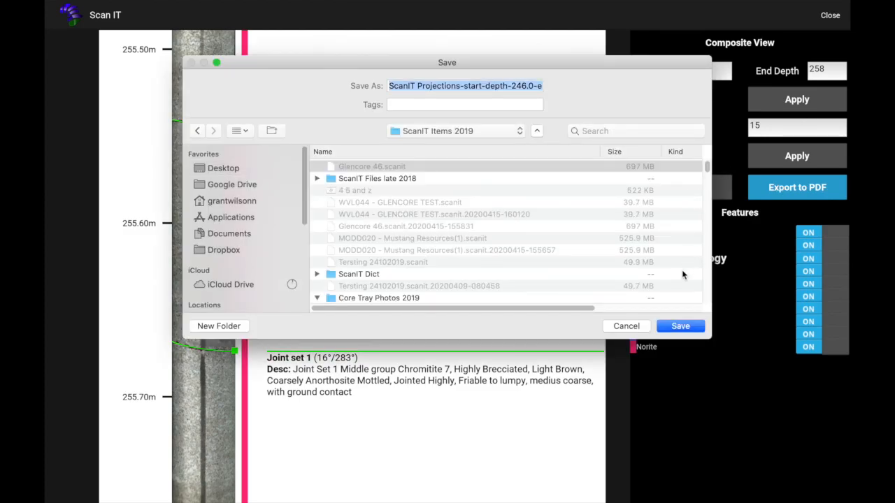
pyautogui.click(681, 326)
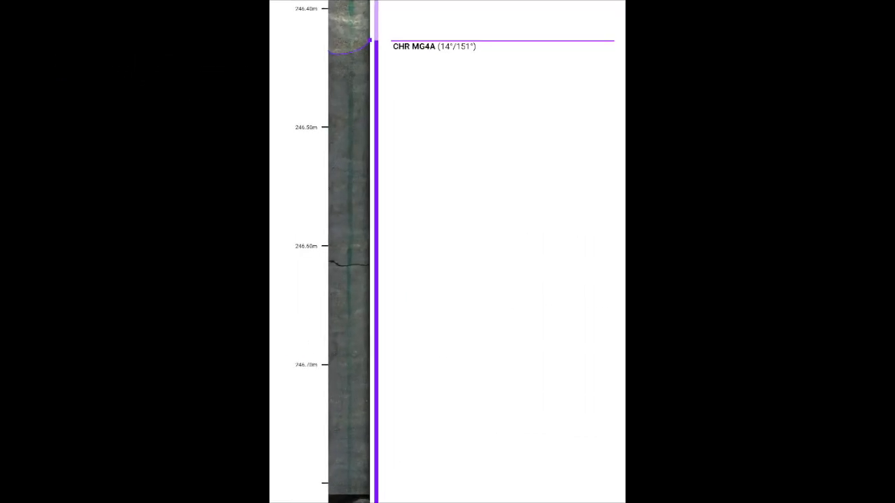